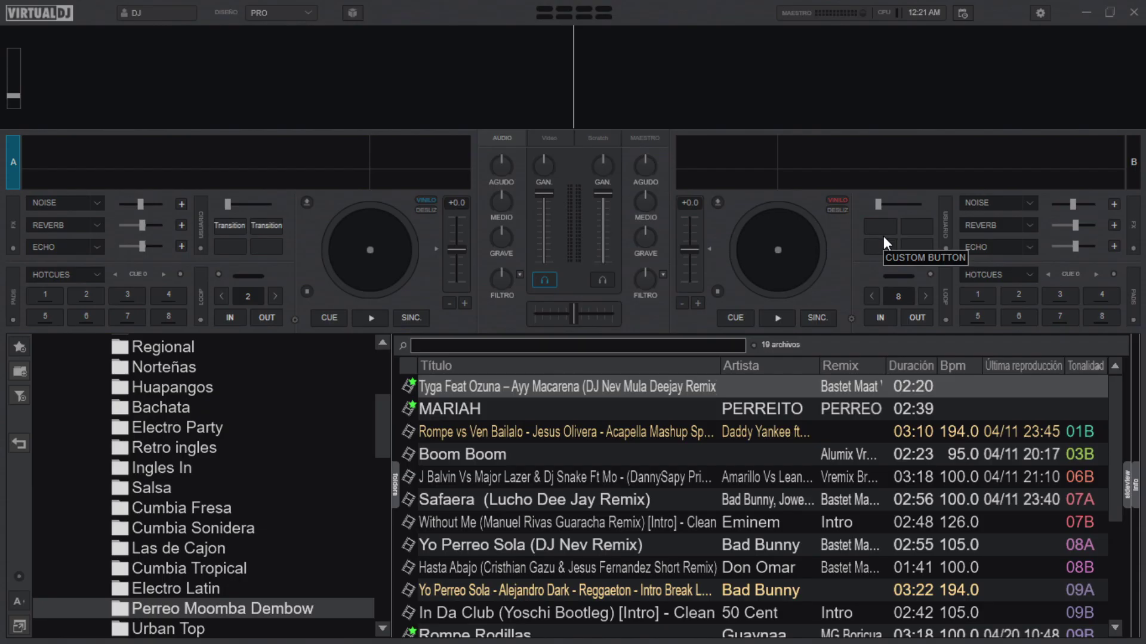
# Open the first empty custom button on deck B for editing, dismissing the programmable-buttons notice
pyautogui.click(882, 230)
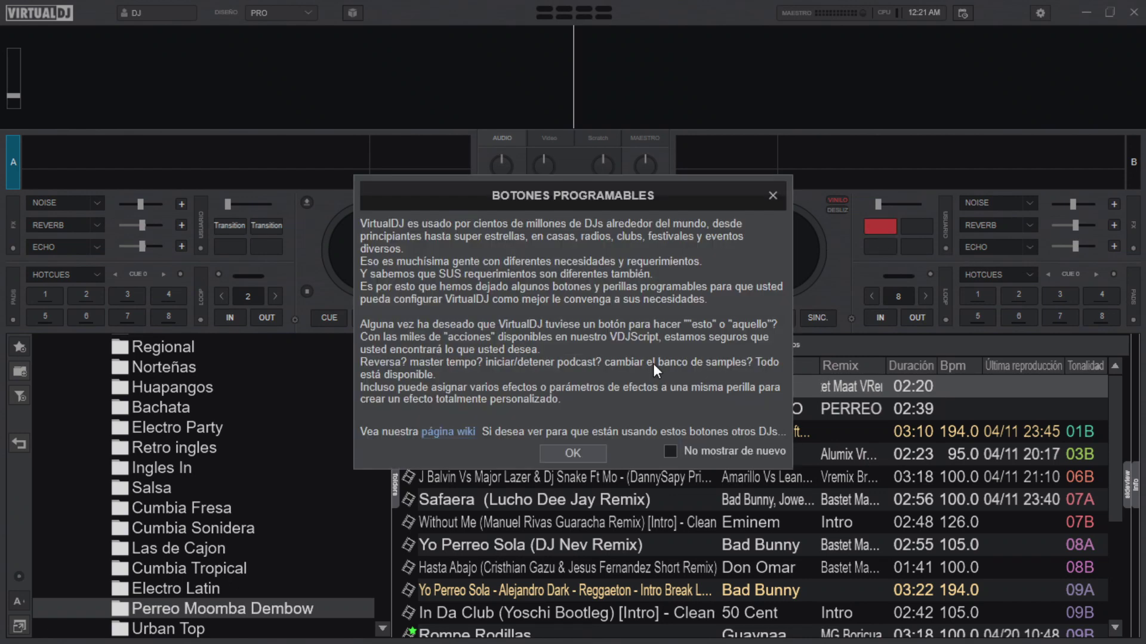
pyautogui.moveTo(571, 204); pyautogui.dragTo(575, 104)
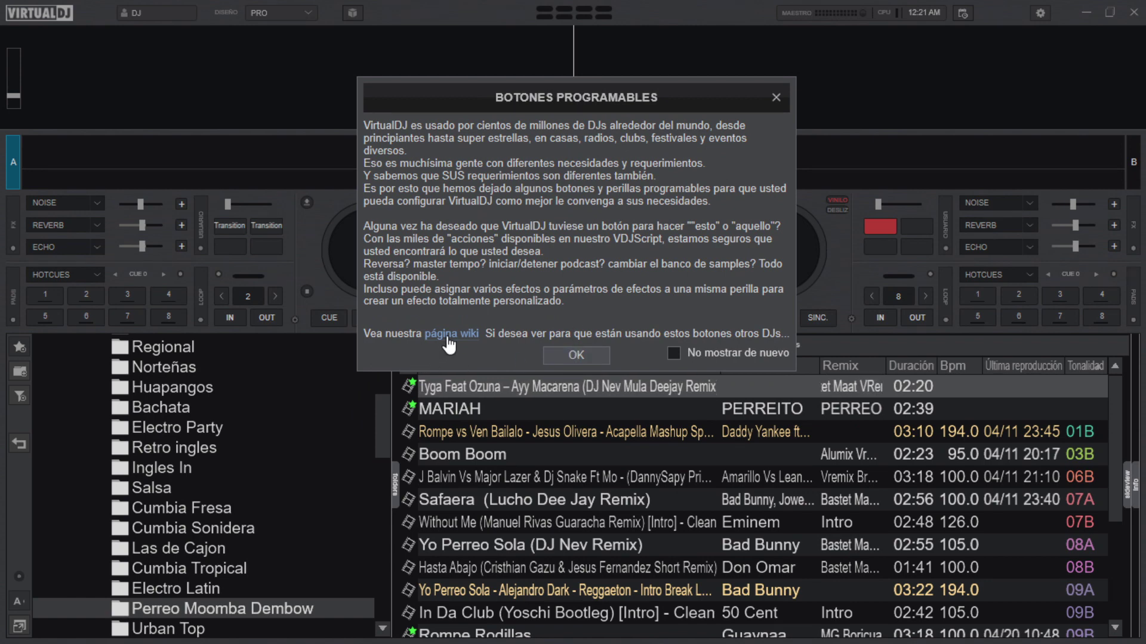
pyautogui.click(569, 356)
pyautogui.click(435, 258)
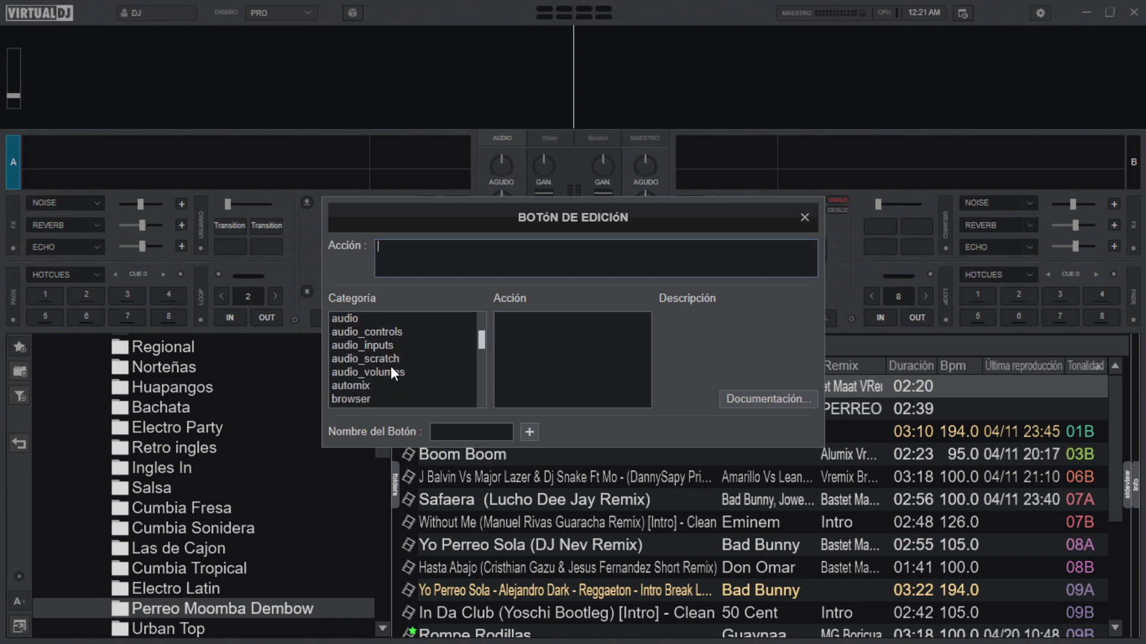
# Assign the pitch_lock action to deck B's custom button
pyautogui.scroll(-6, 394, 370)
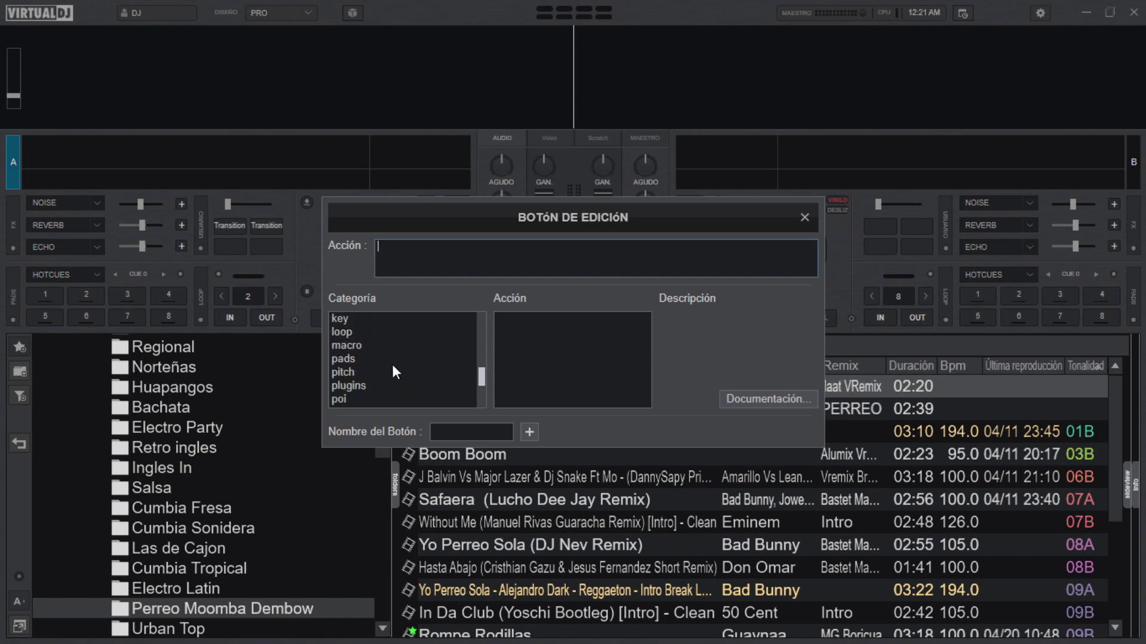
pyautogui.click(344, 376)
pyautogui.click(345, 345)
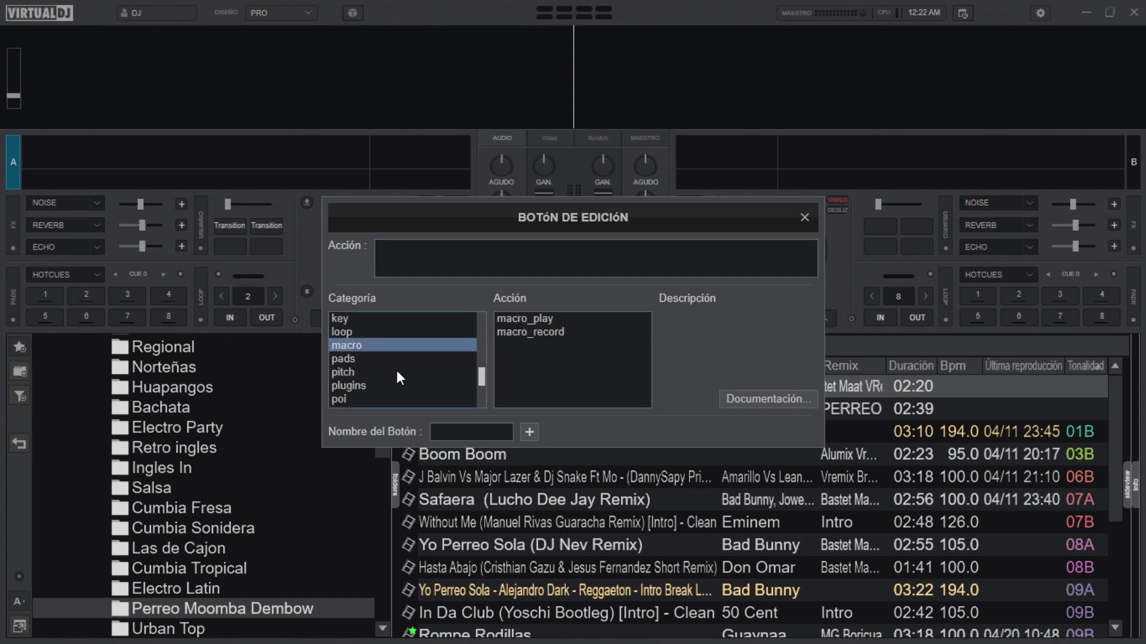
pyautogui.scroll(3, 396, 370)
pyautogui.scroll(3, 397, 371)
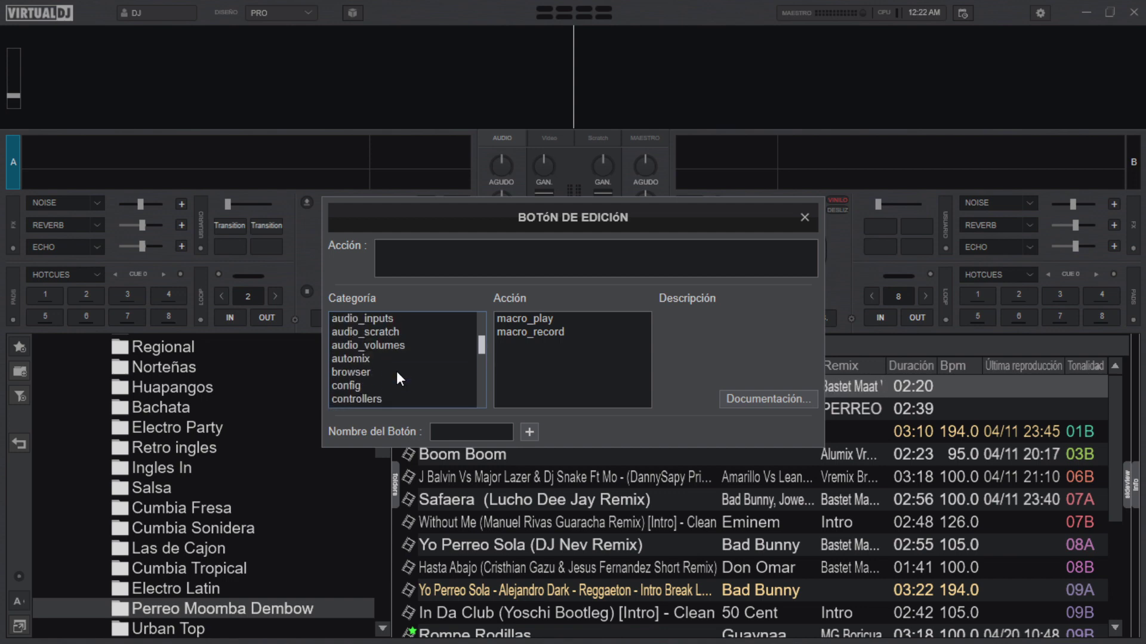
pyautogui.click(436, 275)
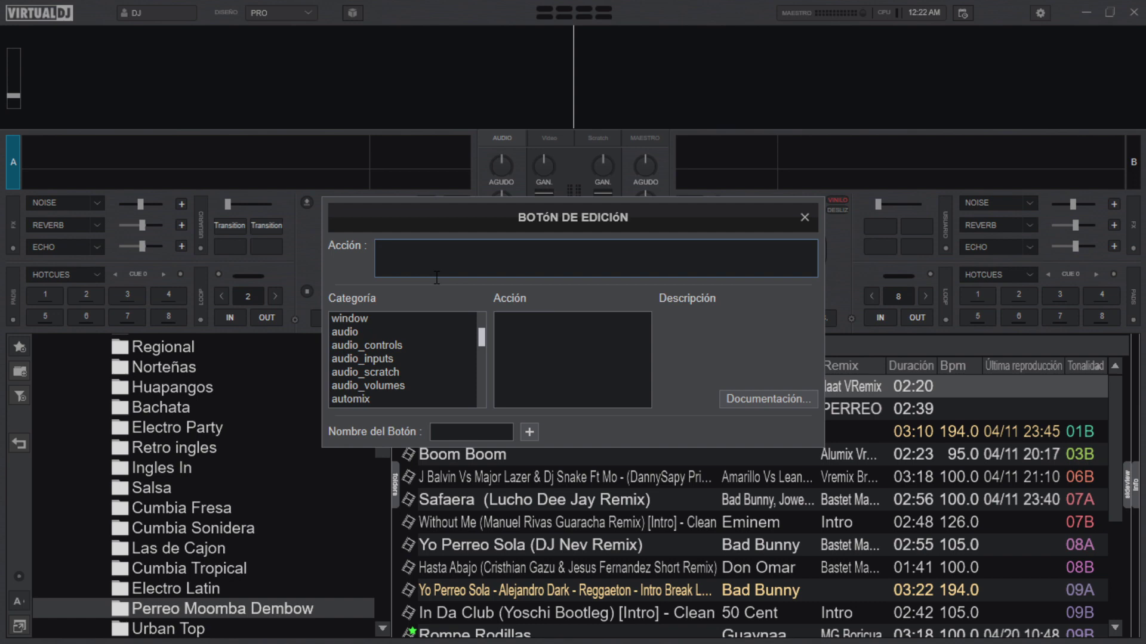
pyautogui.write('pitch')
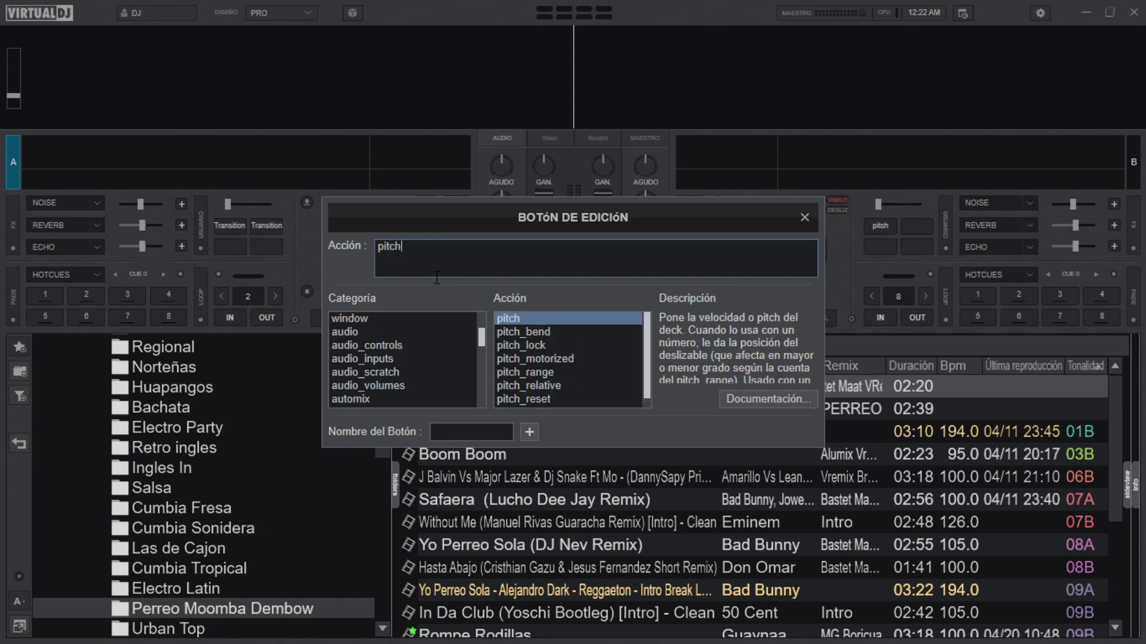
pyautogui.write('_lc')
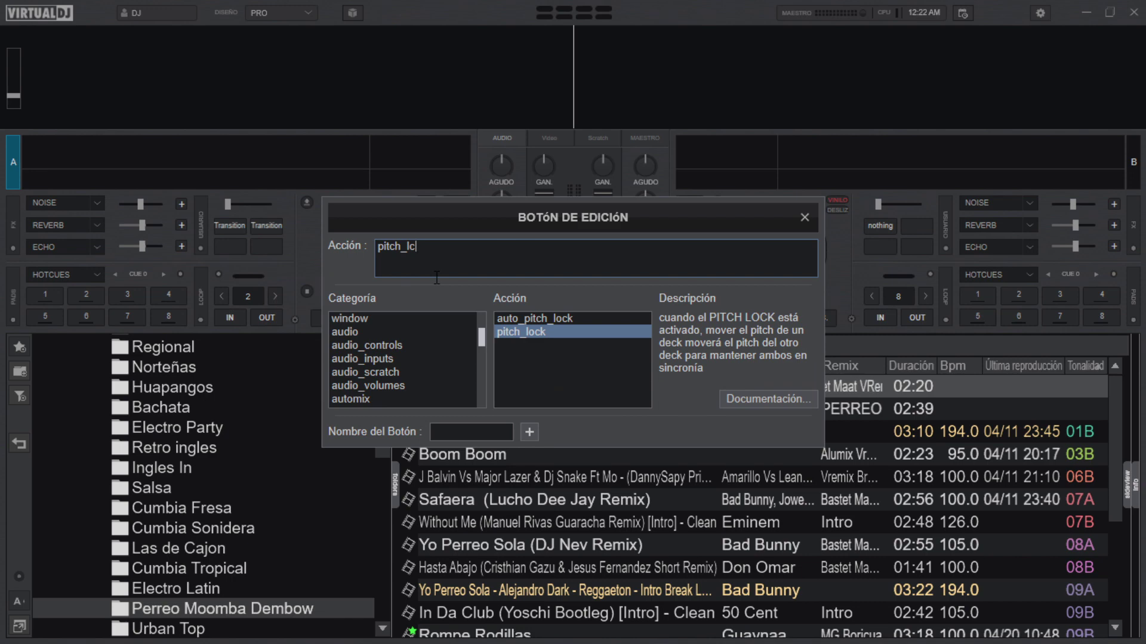
pyautogui.press('BackSpace')
pyautogui.write('ock')
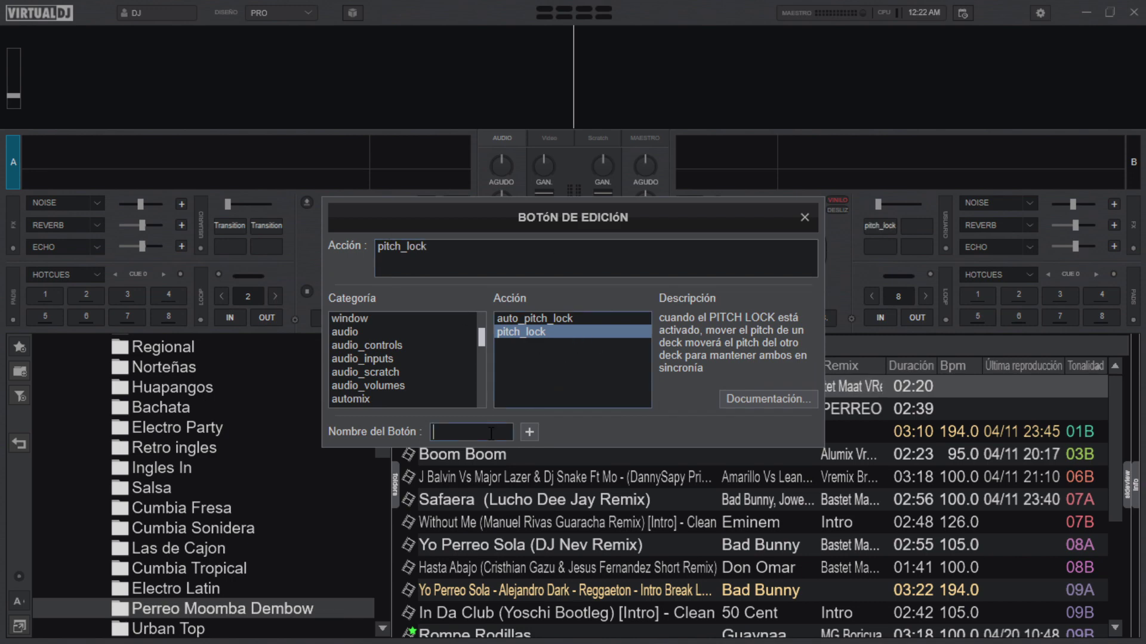
# Name the custom button Transition and finish editing it
pyautogui.press('capslock')
pyautogui.press('capslock')
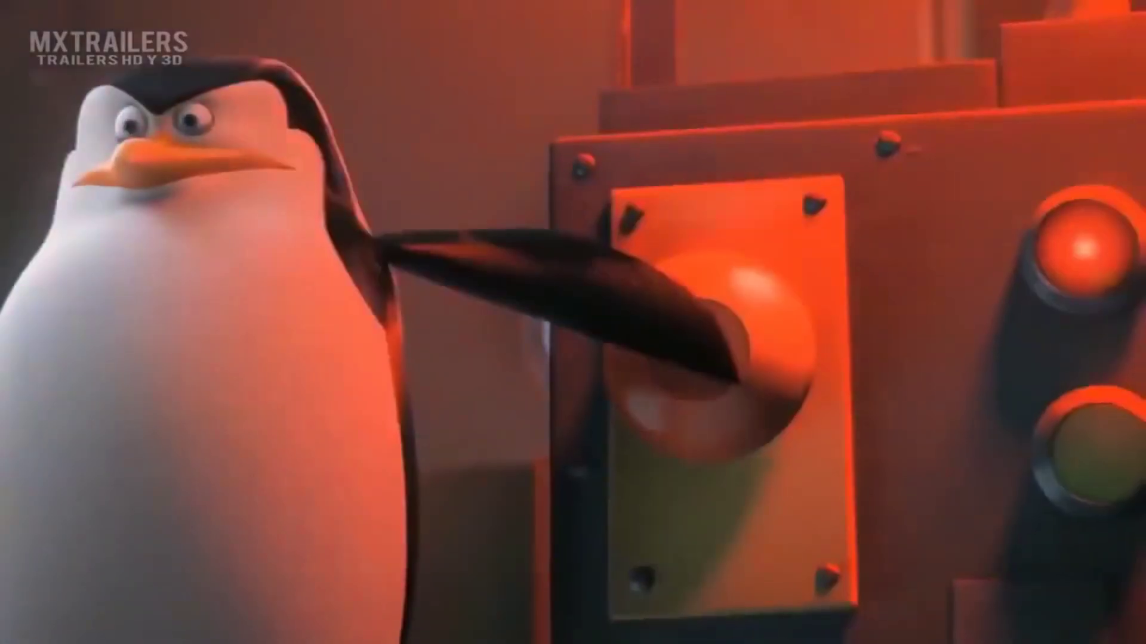
pyautogui.write('o')
pyautogui.write('n')
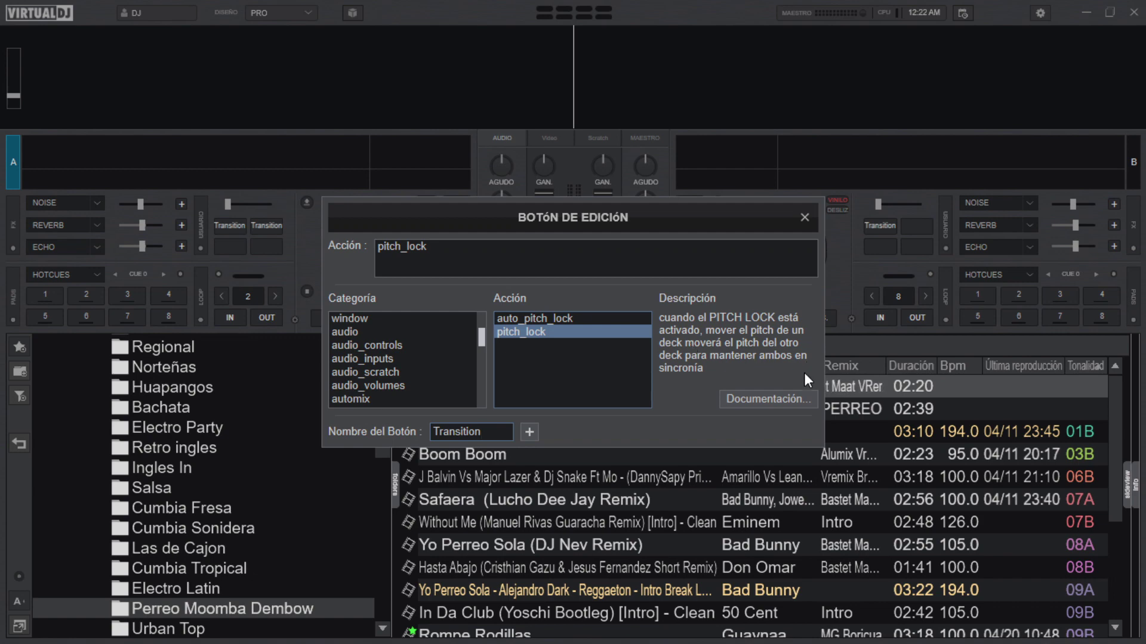
pyautogui.press('Return')
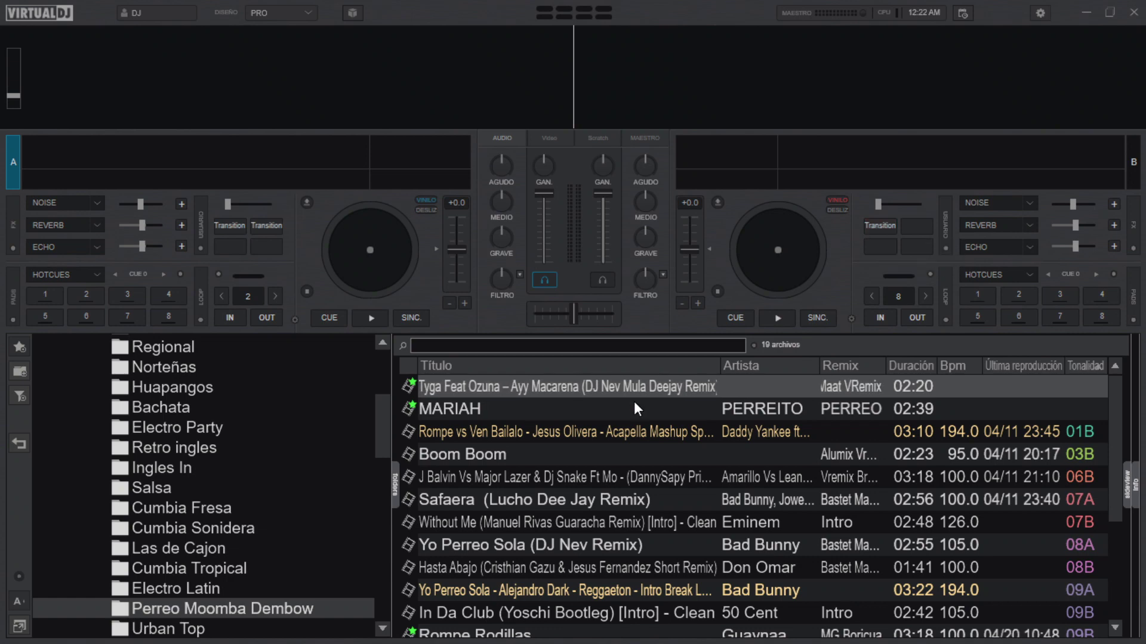
# Load Someone Why Boy (Giancarlo Rizzo Mashup) from the Electro Party folder onto deck A and jump to about 3:00
pyautogui.click(177, 419)
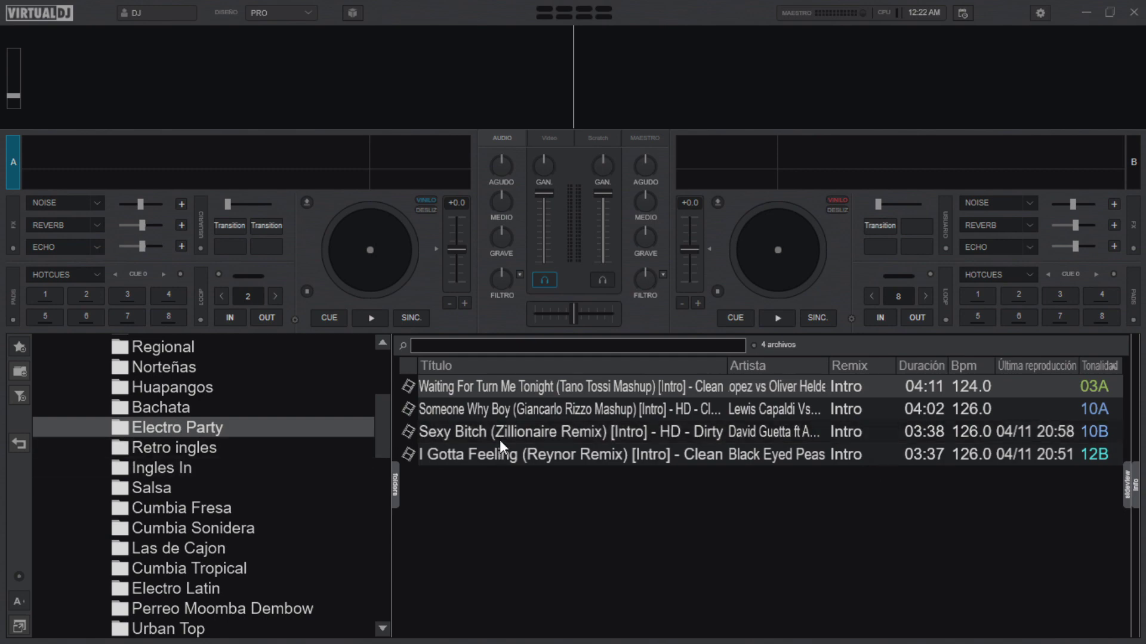
pyautogui.click(640, 430)
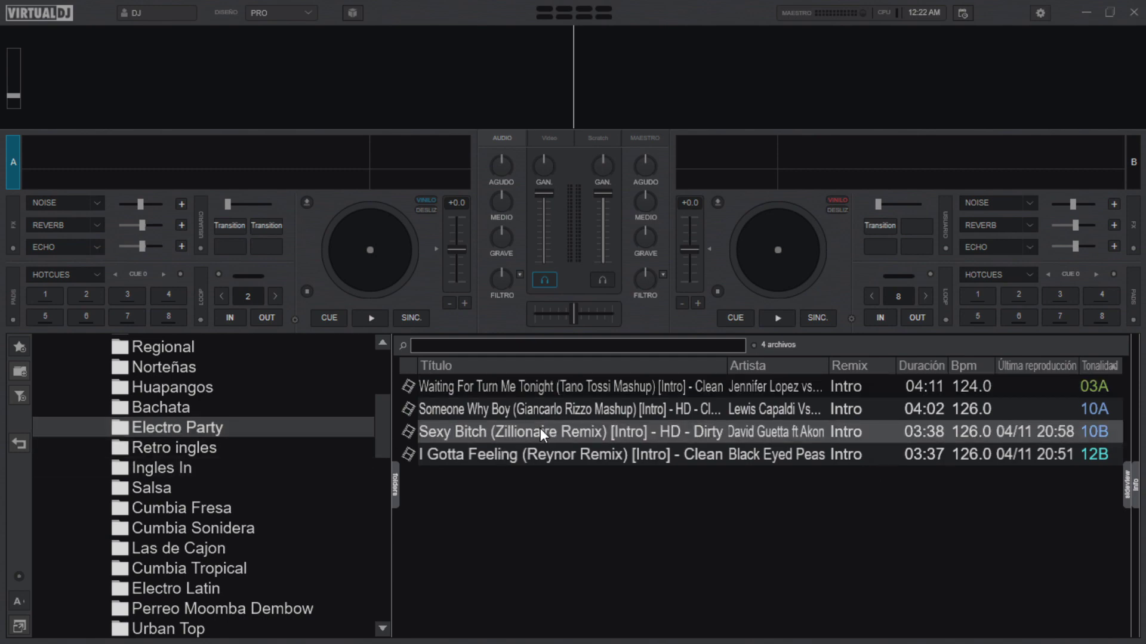
pyautogui.click(535, 449)
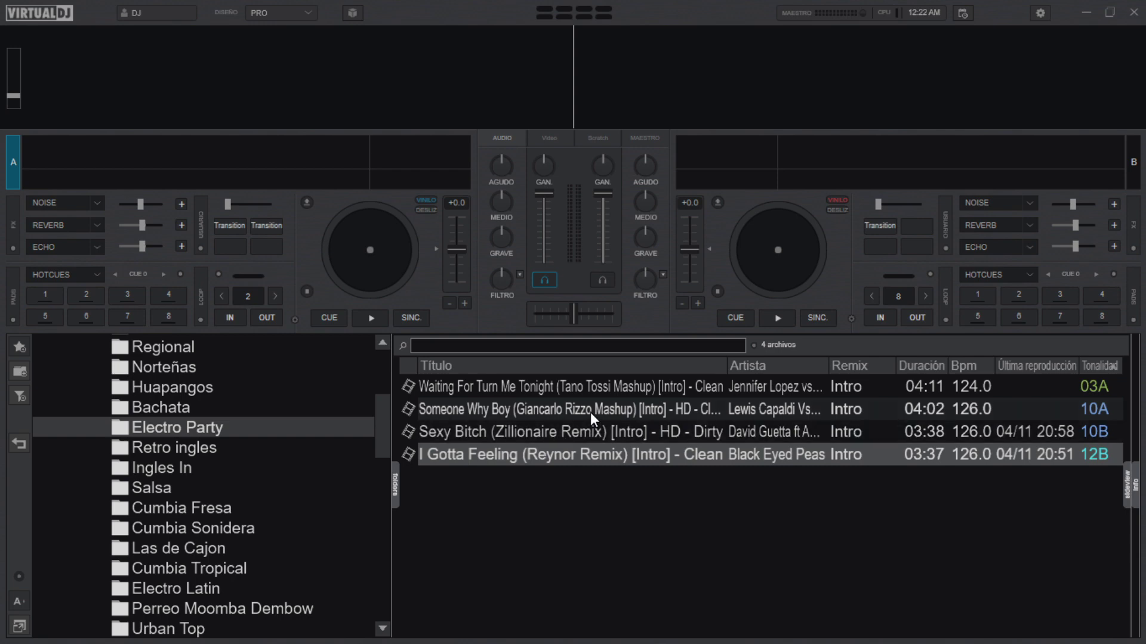
pyautogui.moveTo(588, 408); pyautogui.dragTo(159, 155)
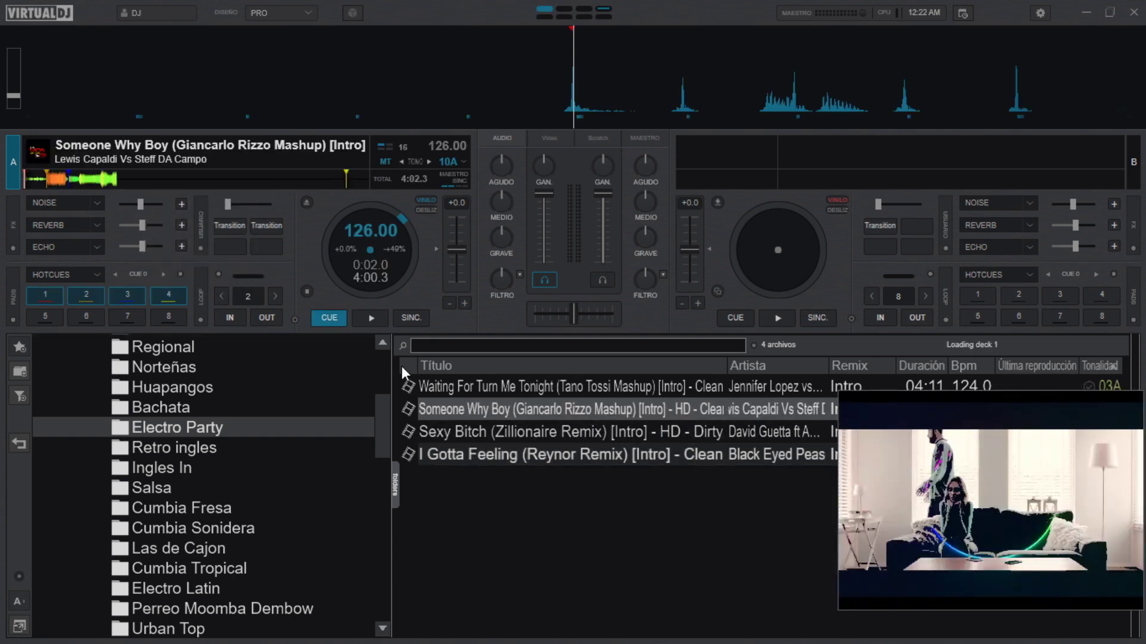
pyautogui.click(283, 184)
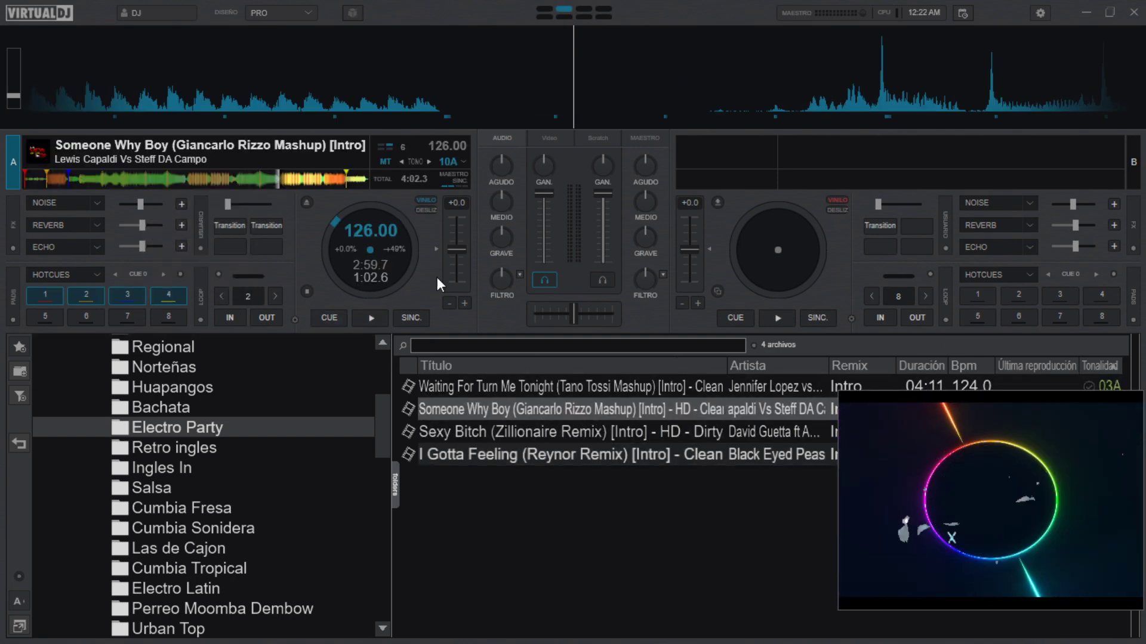
# Close the floating video output window
pyautogui.moveTo(882, 430); pyautogui.dragTo(764, 436)
pyautogui.rightClick(764, 435)
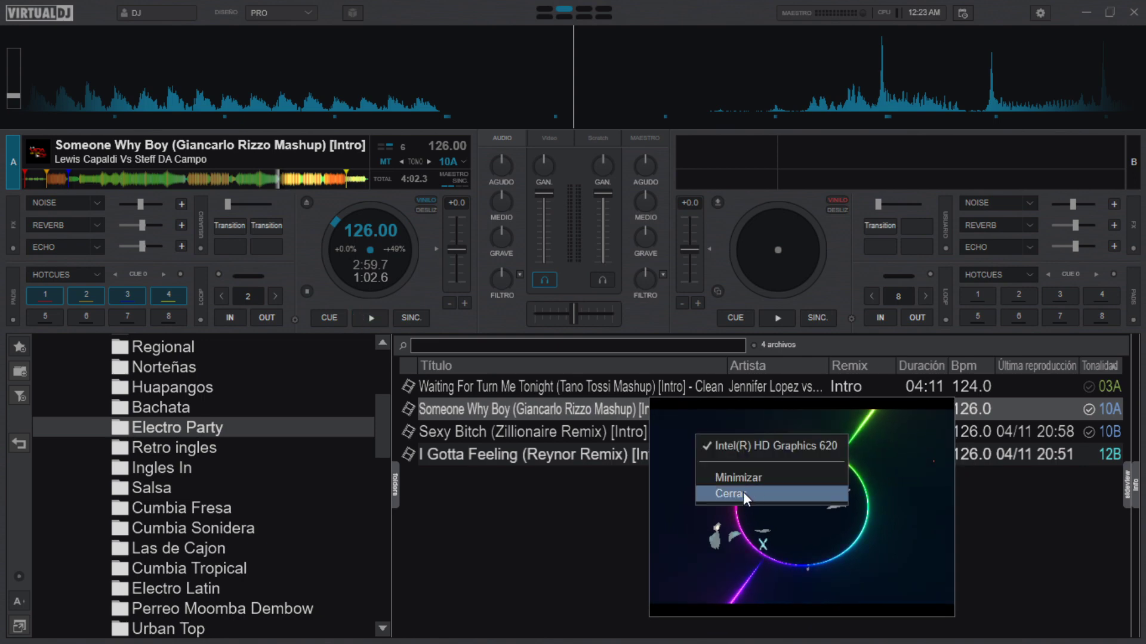
pyautogui.click(742, 491)
# Load Without Me (Manuel Rivas Guaracha Remix) from the Perreo Moomba Dembow folder onto deck B
pyautogui.scroll(-1, 169, 531)
pyautogui.click(210, 550)
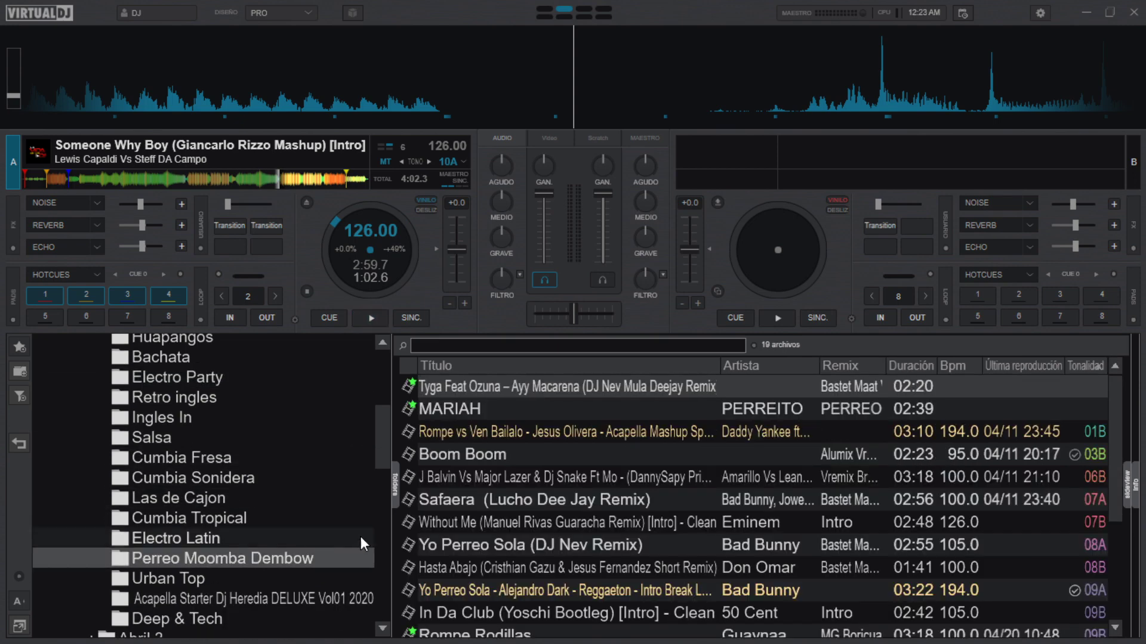
pyautogui.scroll(-5, 553, 496)
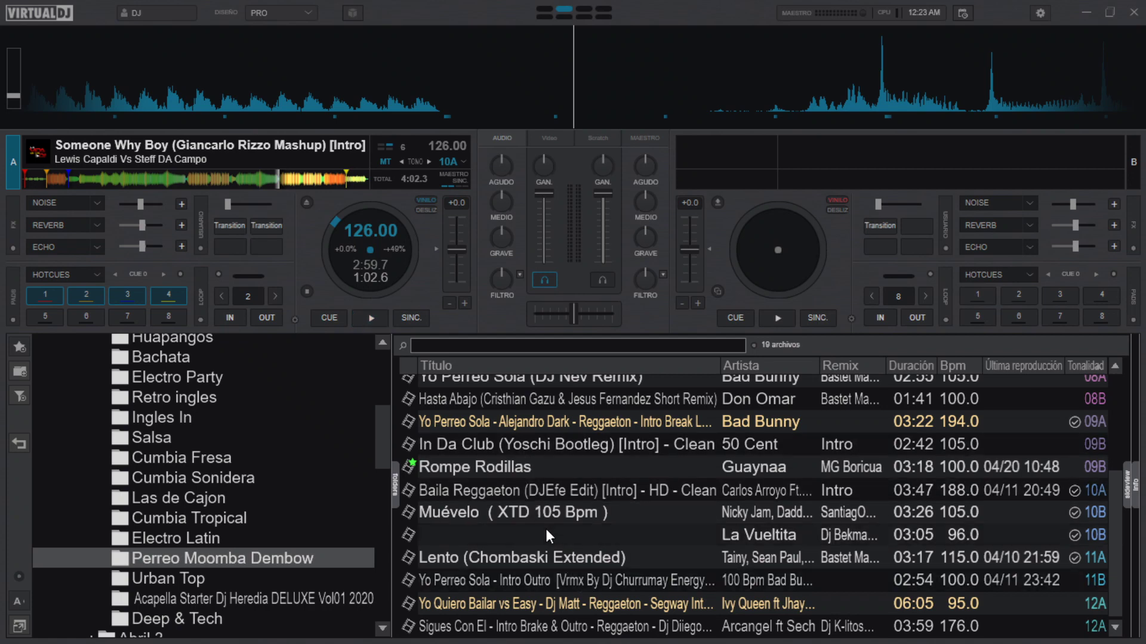
pyautogui.scroll(1, 546, 529)
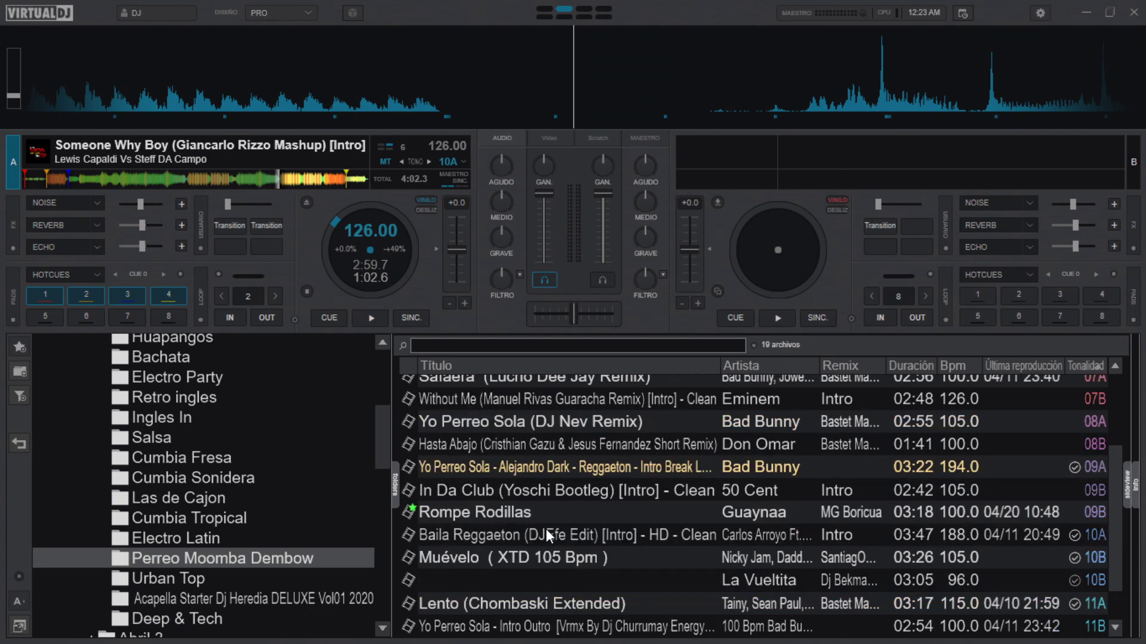
pyautogui.scroll(1, 734, 376)
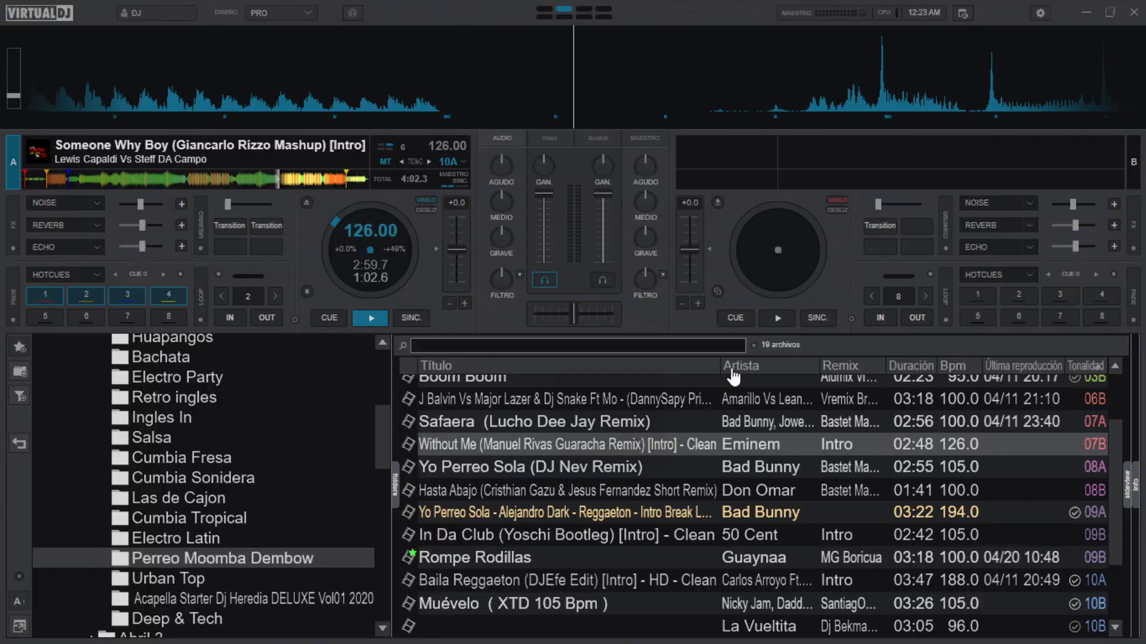
pyautogui.hotkey('shift', 'Right')
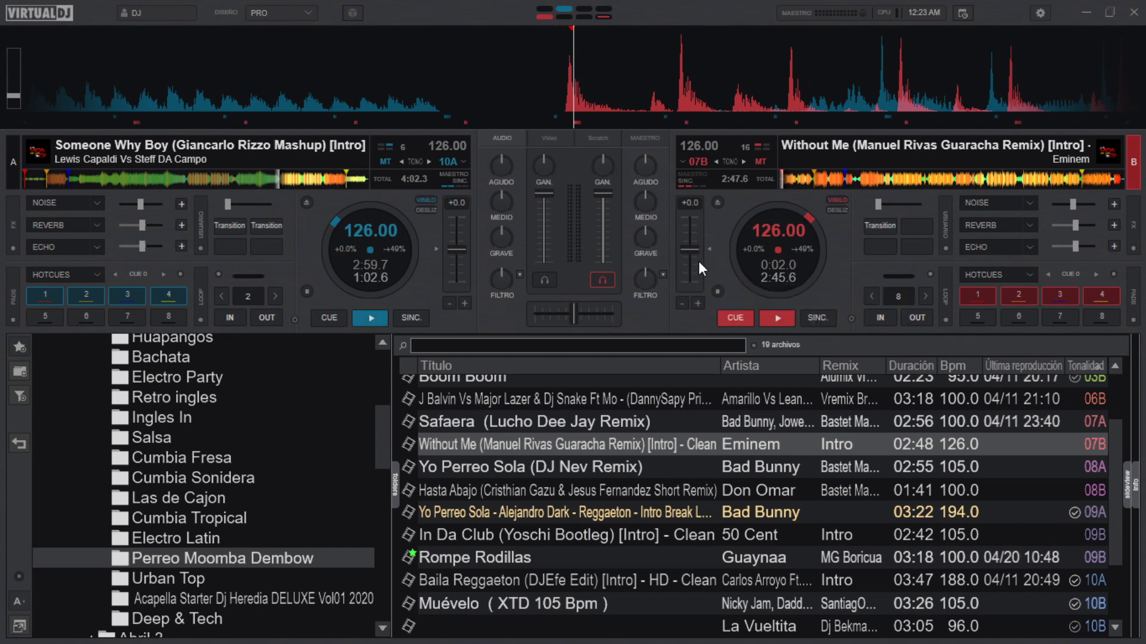
# Replace deck B's track with the J Balvin Vs Major Lazer & Dj Snake mashup and sync its tempo to deck A
pyautogui.scroll(3, 758, 483)
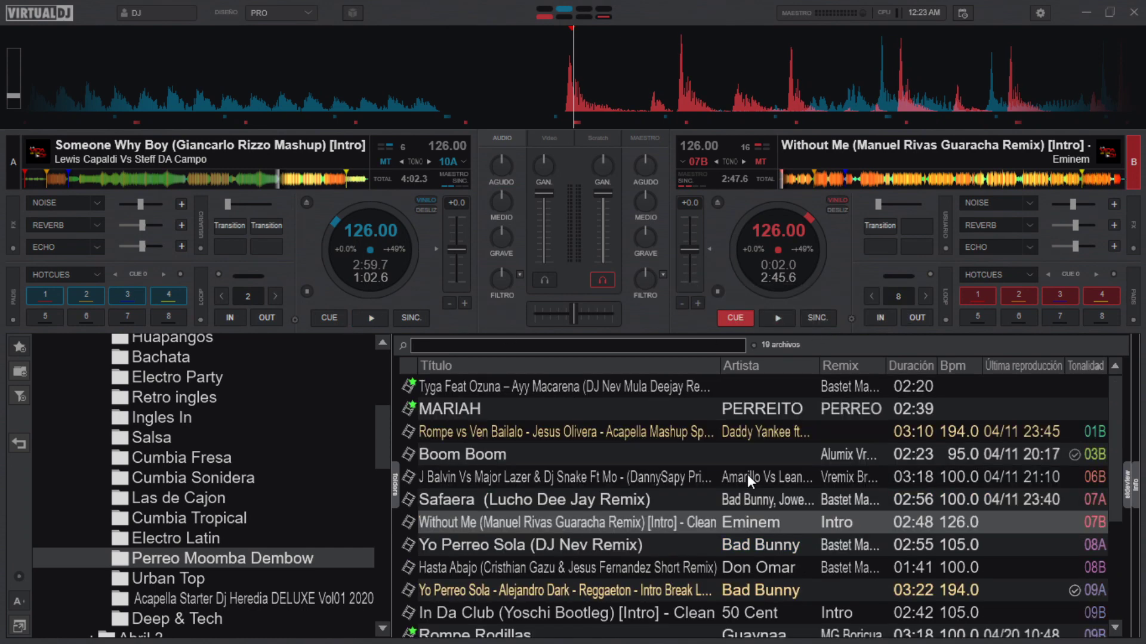
pyautogui.doubleClick(588, 474)
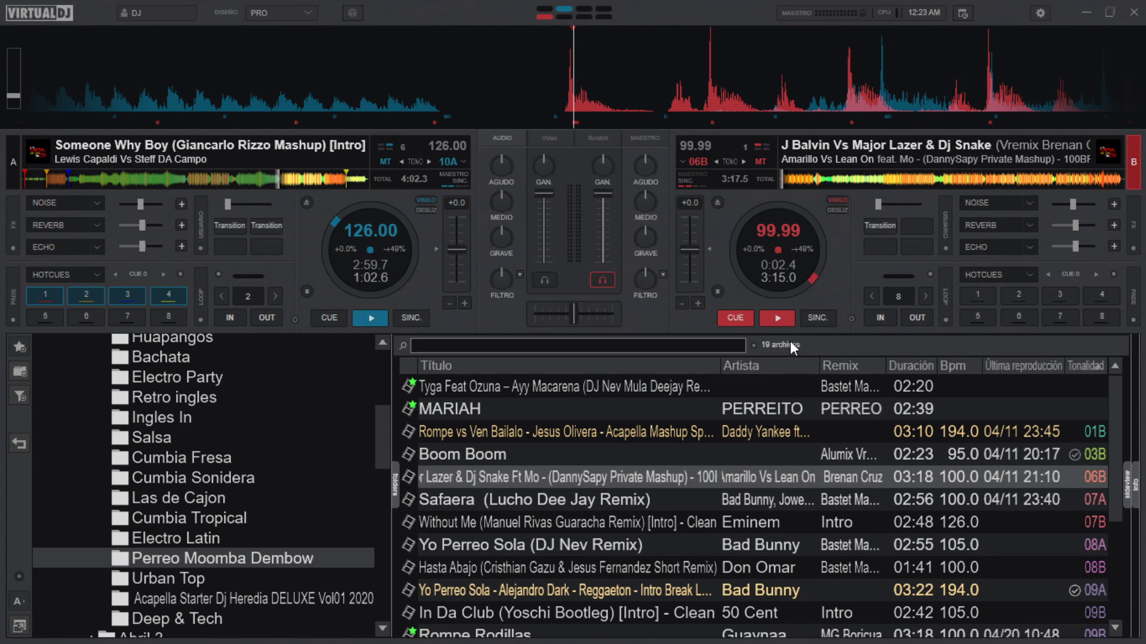
pyautogui.click(821, 315)
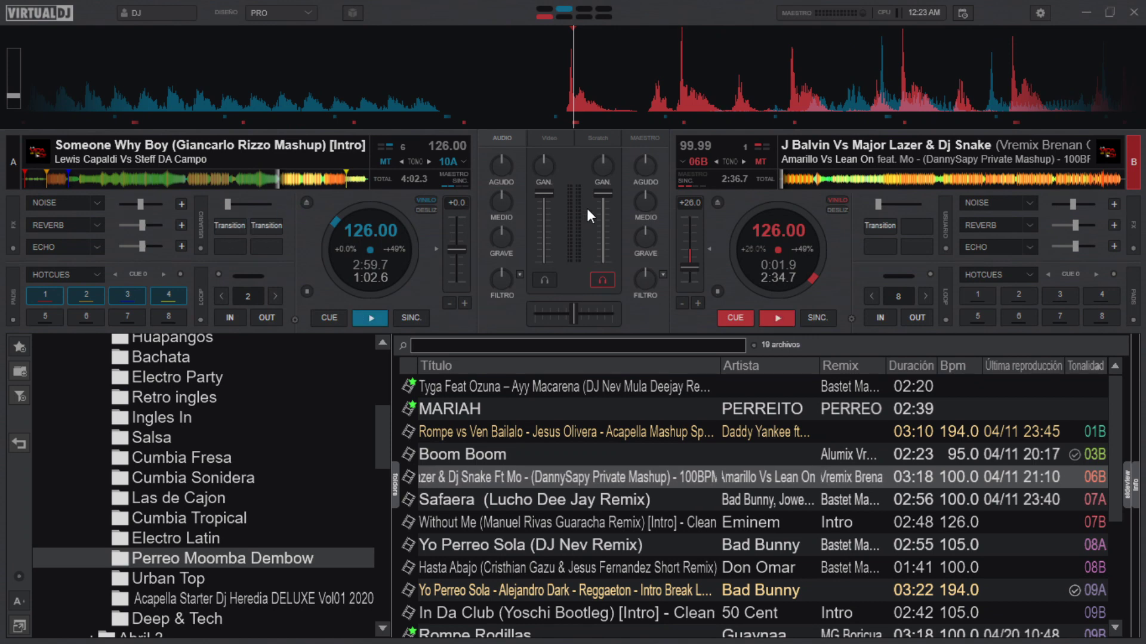
# Lower deck B's volume fully and move deck A's playback position to about 3:25
pyautogui.moveTo(605, 211); pyautogui.dragTo(605, 262)
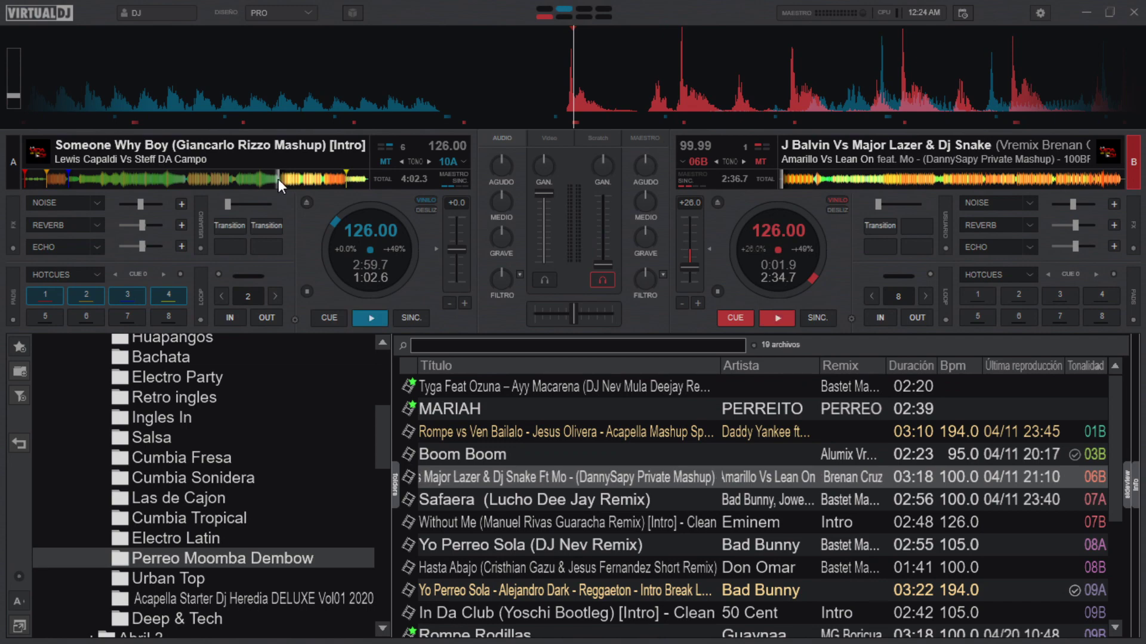
pyautogui.click(319, 181)
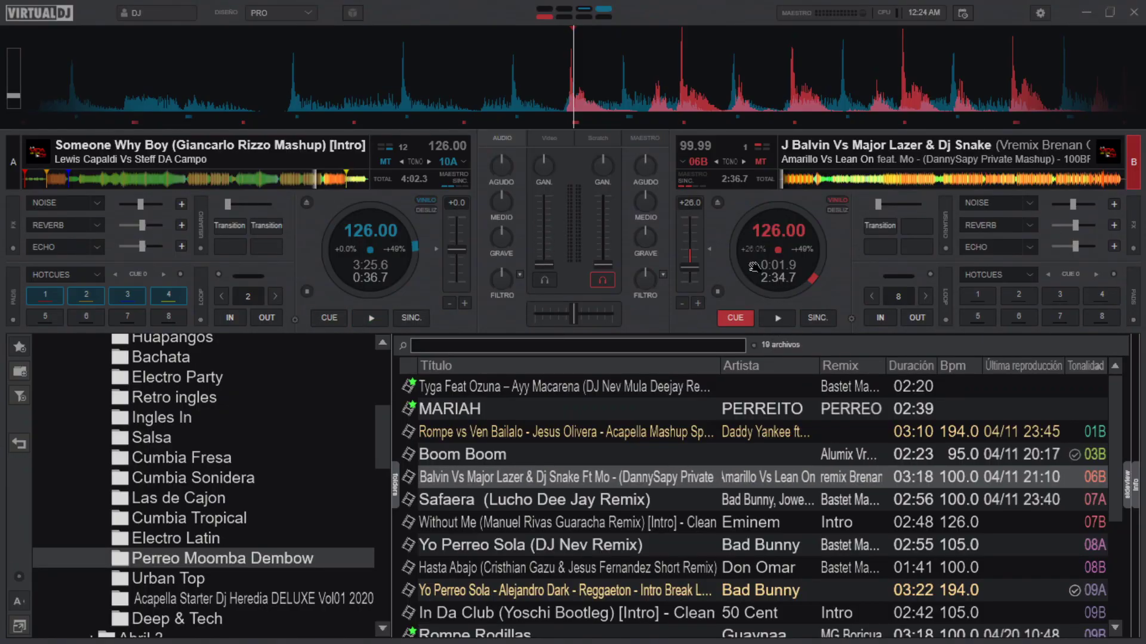
# Turn on deck B's Transition pitch lock and test it with deck B's pitch at about +33.1 and +14.7, ending with a deck A pitch reset
pyautogui.click(869, 227)
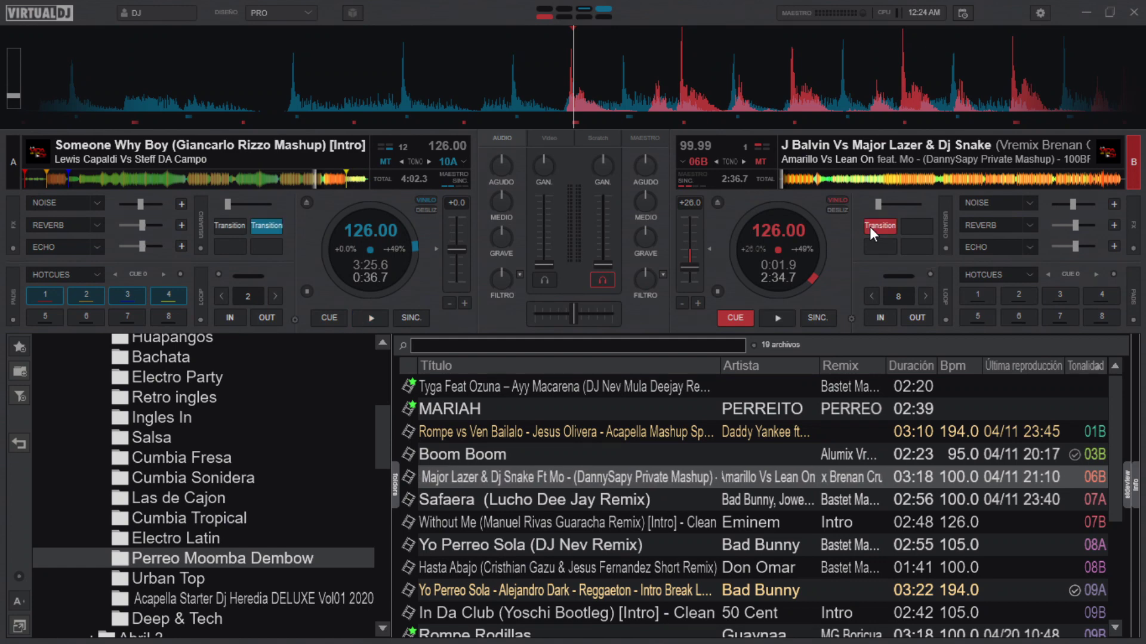
pyautogui.moveTo(694, 268)
pyautogui.mouseDown()
pyautogui.moveTo(697, 221)
pyautogui.moveTo(691, 284)
pyautogui.moveTo(696, 234)
pyautogui.moveTo(694, 273)
pyautogui.mouseUp()
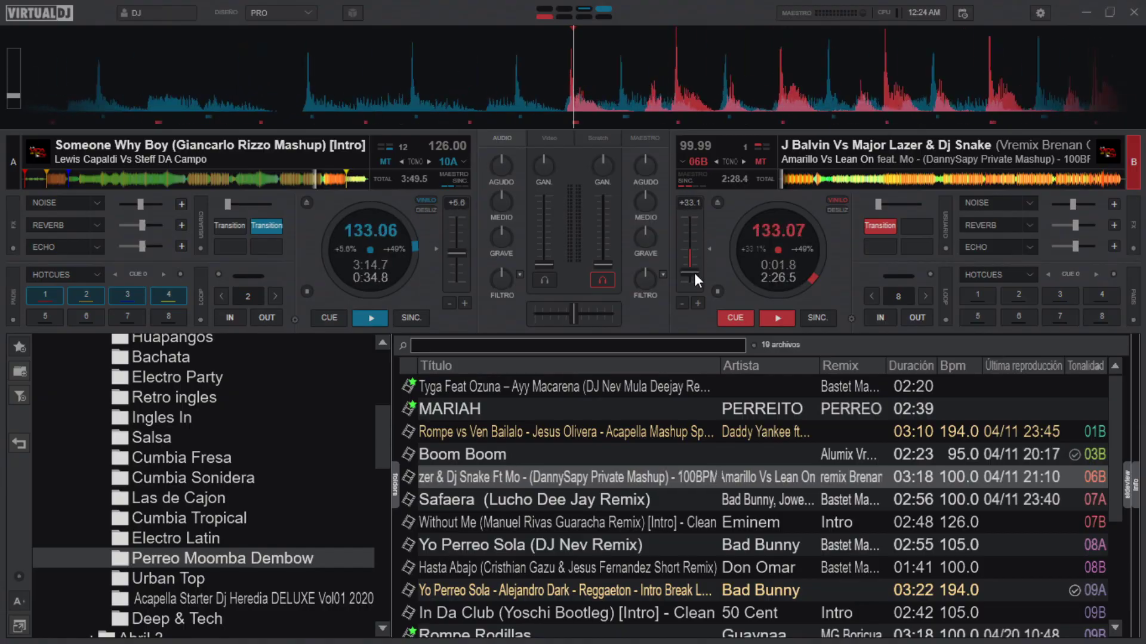
pyautogui.moveTo(693, 273); pyautogui.dragTo(698, 260)
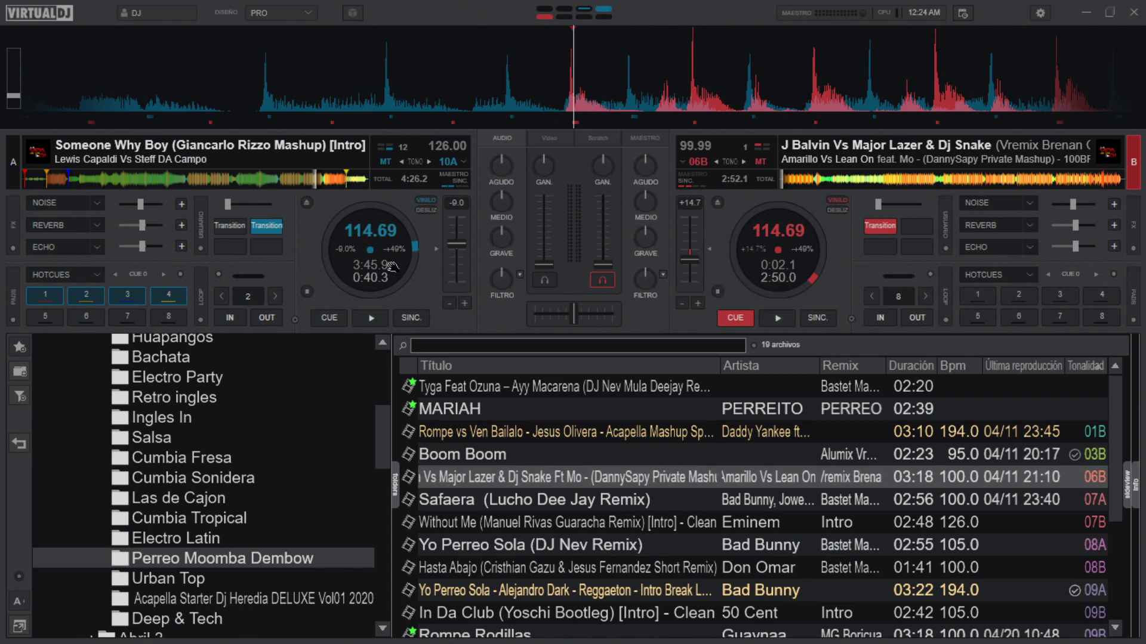
pyautogui.click(435, 250)
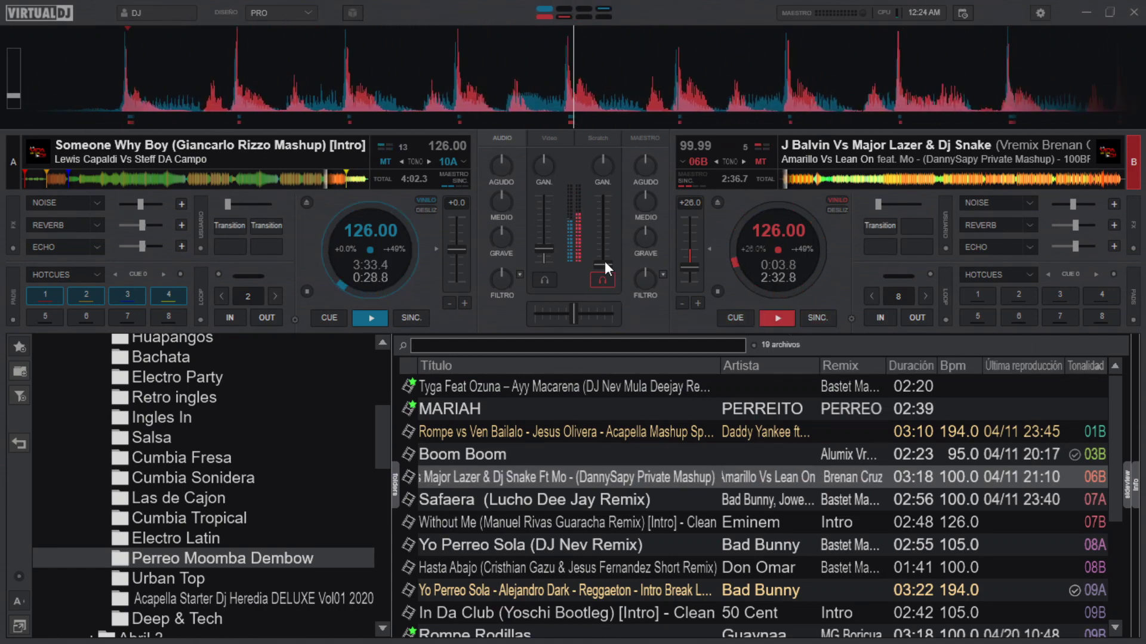
# Raise deck B's volume slightly during the mix and reset deck B's pitch toward its original tempo
pyautogui.moveTo(604, 262); pyautogui.dragTo(603, 246)
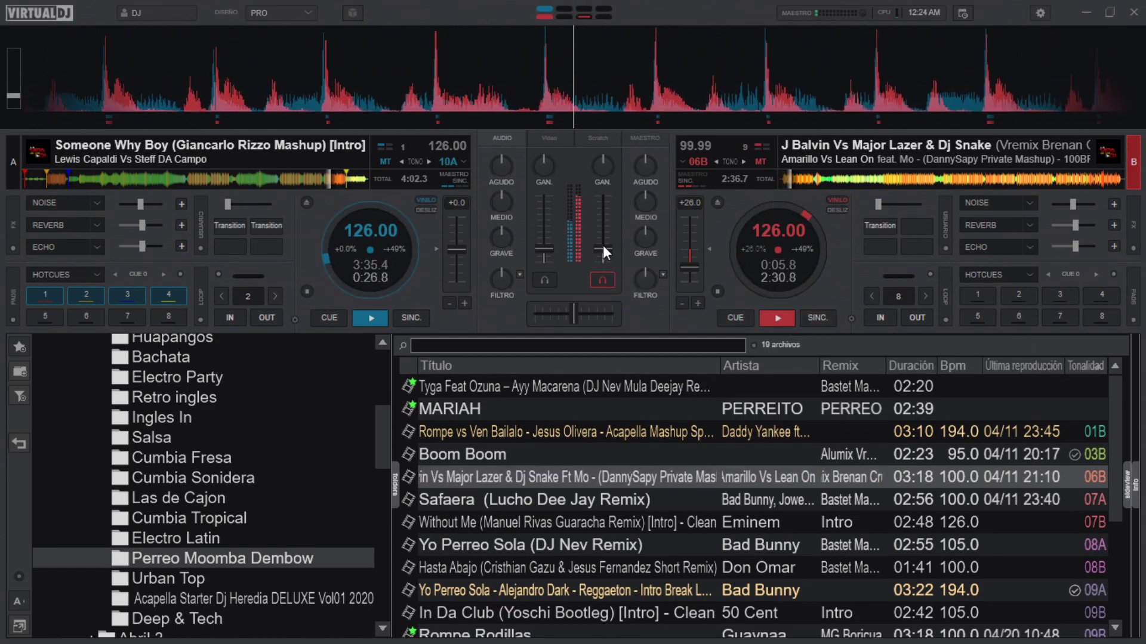
pyautogui.click(708, 249)
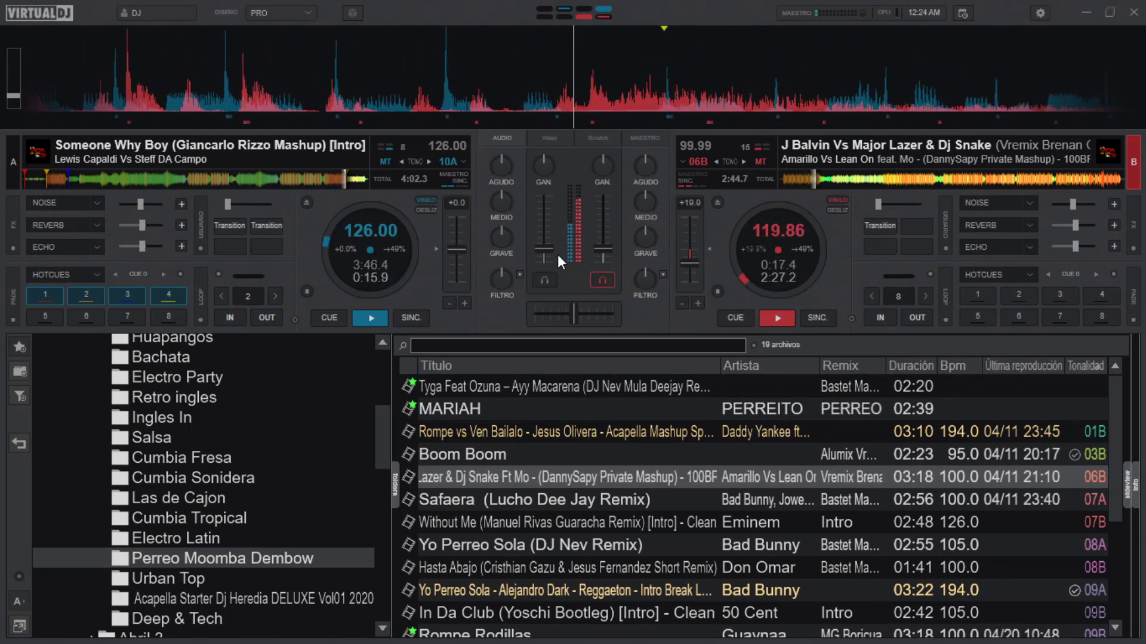
# Fade out deck A and then deck B, and return deck B to its cue point
pyautogui.moveTo(545, 250); pyautogui.dragTo(545, 278)
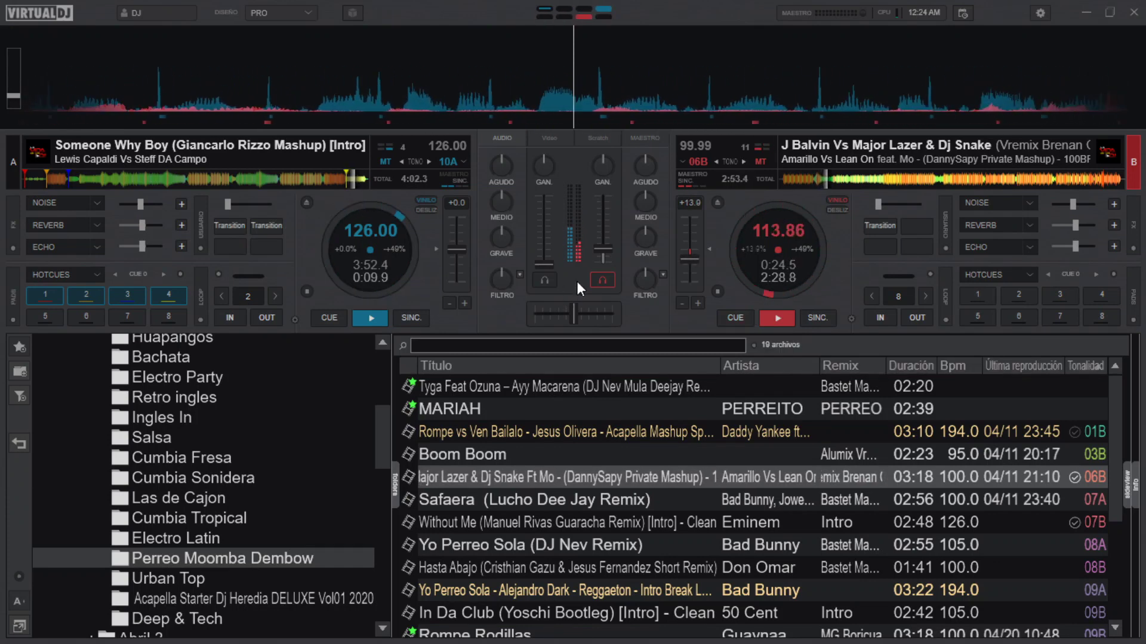
pyautogui.moveTo(601, 255); pyautogui.dragTo(602, 266)
pyautogui.click(728, 312)
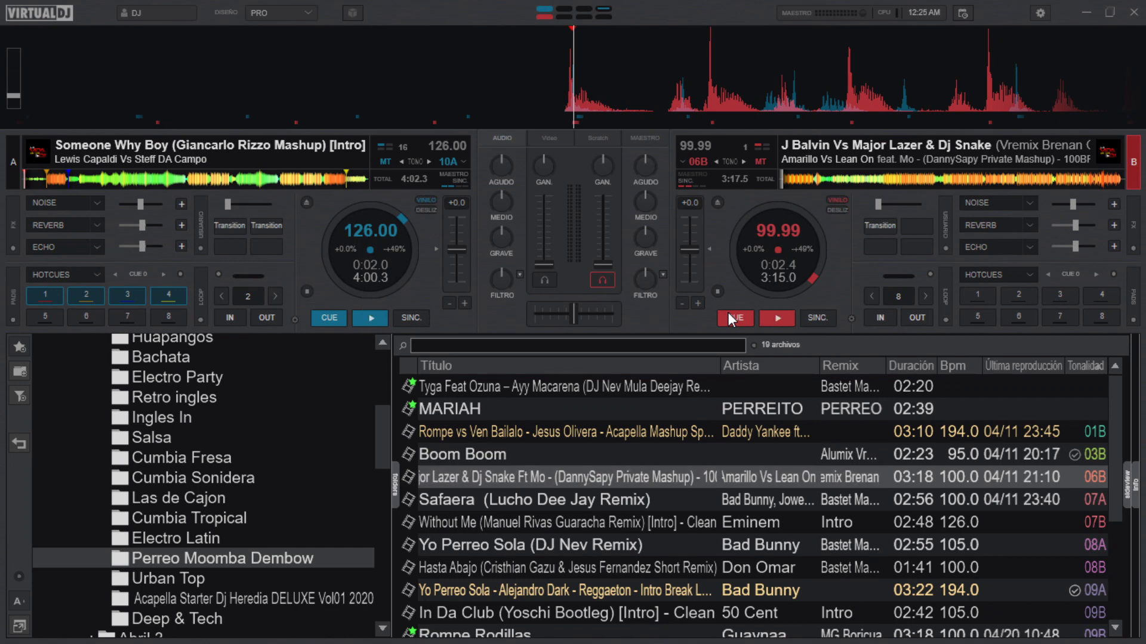
# Test deck B's Transition pitch lock at a pitch of about +3.7, then lock it again with deck B at about +30.6
pyautogui.click(884, 227)
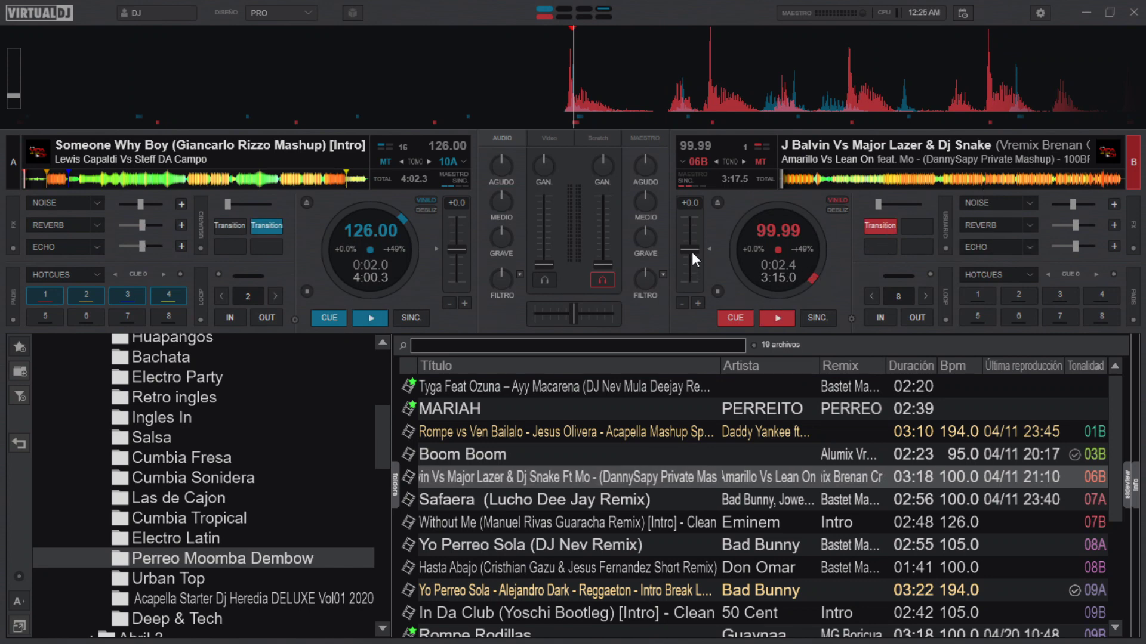
pyautogui.moveTo(685, 250)
pyautogui.mouseDown()
pyautogui.moveTo(683, 296)
pyautogui.moveTo(687, 252)
pyautogui.mouseUp()
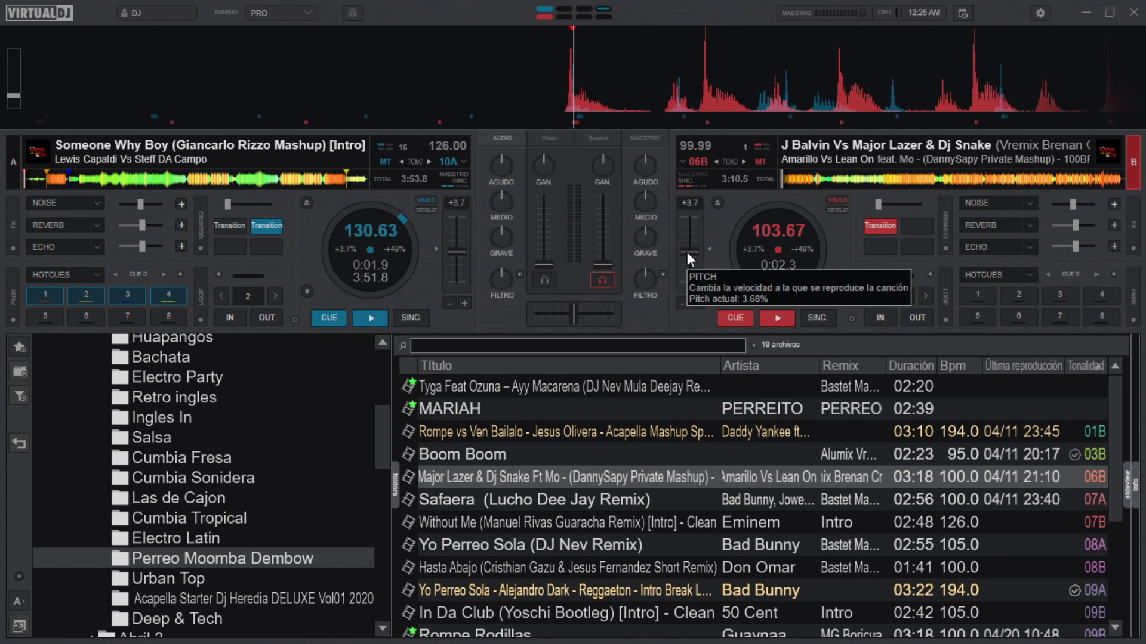
pyautogui.moveTo(687, 252); pyautogui.dragTo(698, 274)
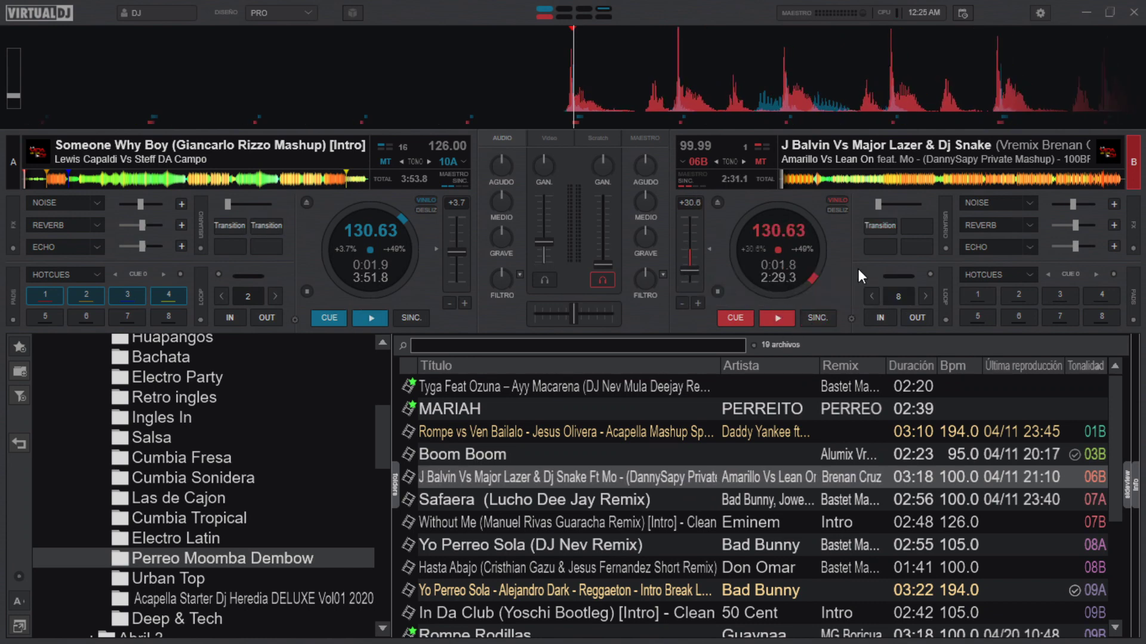
pyautogui.click(885, 229)
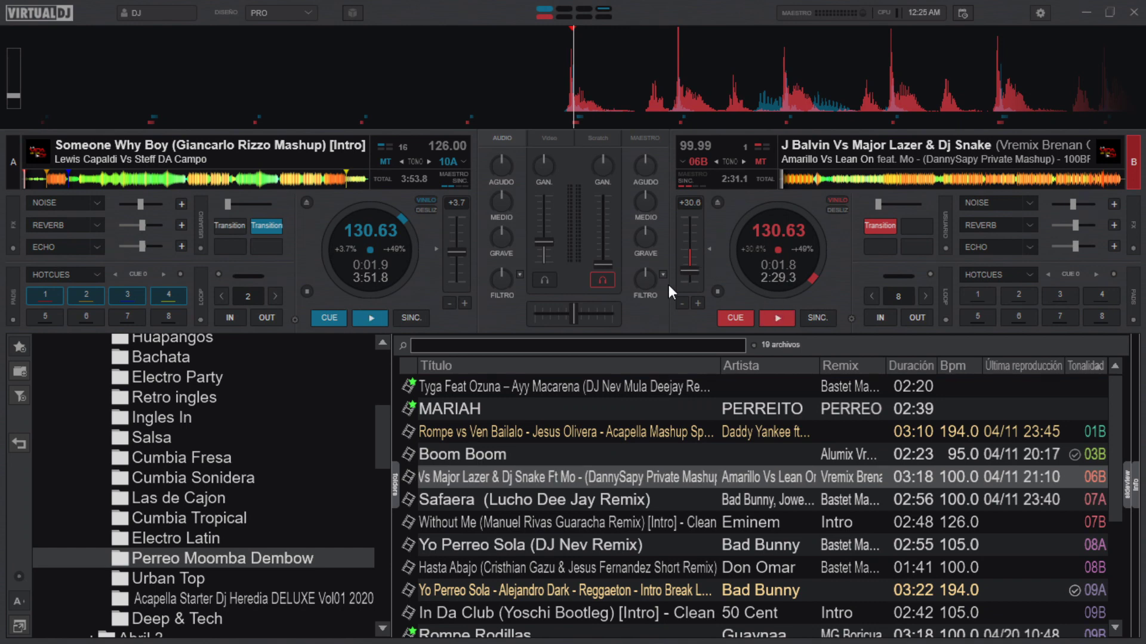
# Move deck A's playback position to about 3:10, and resync deck B with its pitch resetting and its Transition lock on
pyautogui.click(305, 179)
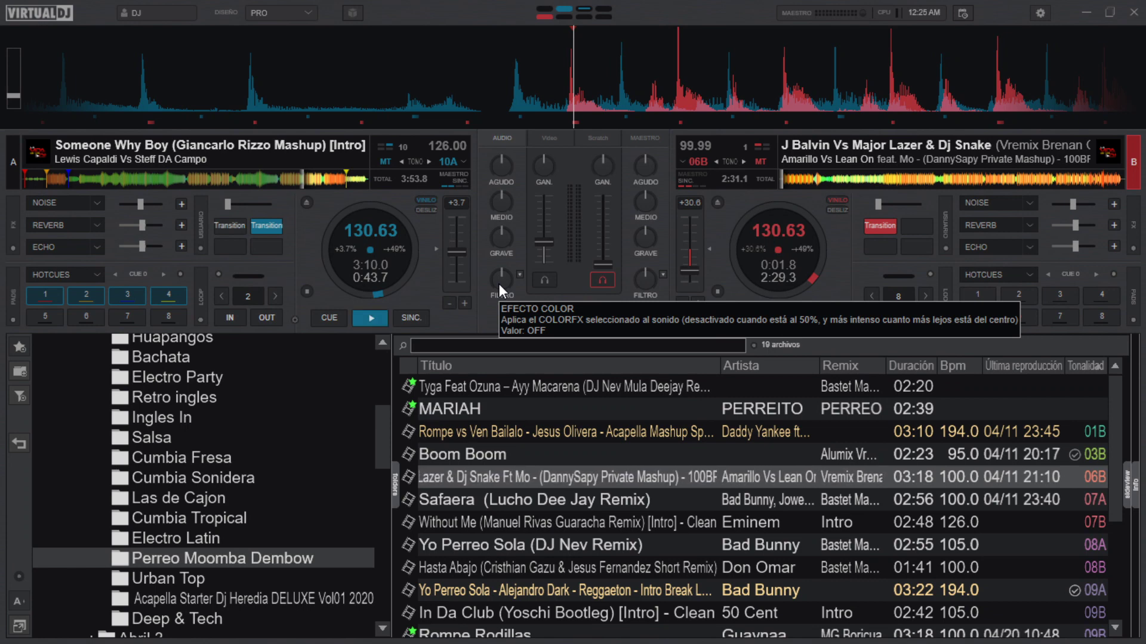
pyautogui.click(710, 250)
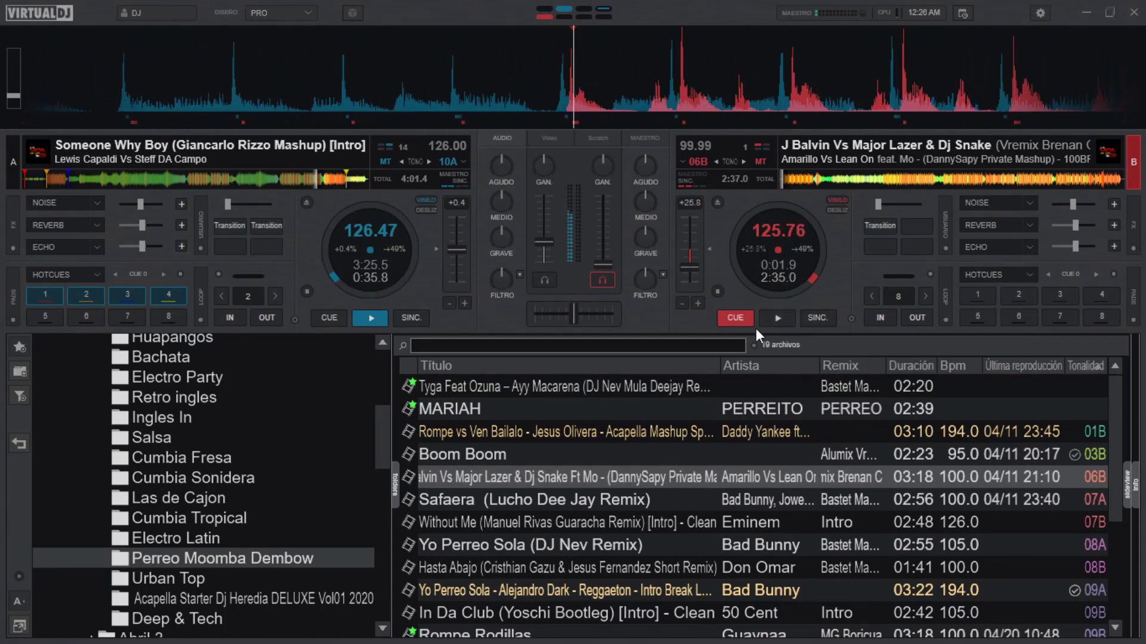
pyautogui.click(818, 318)
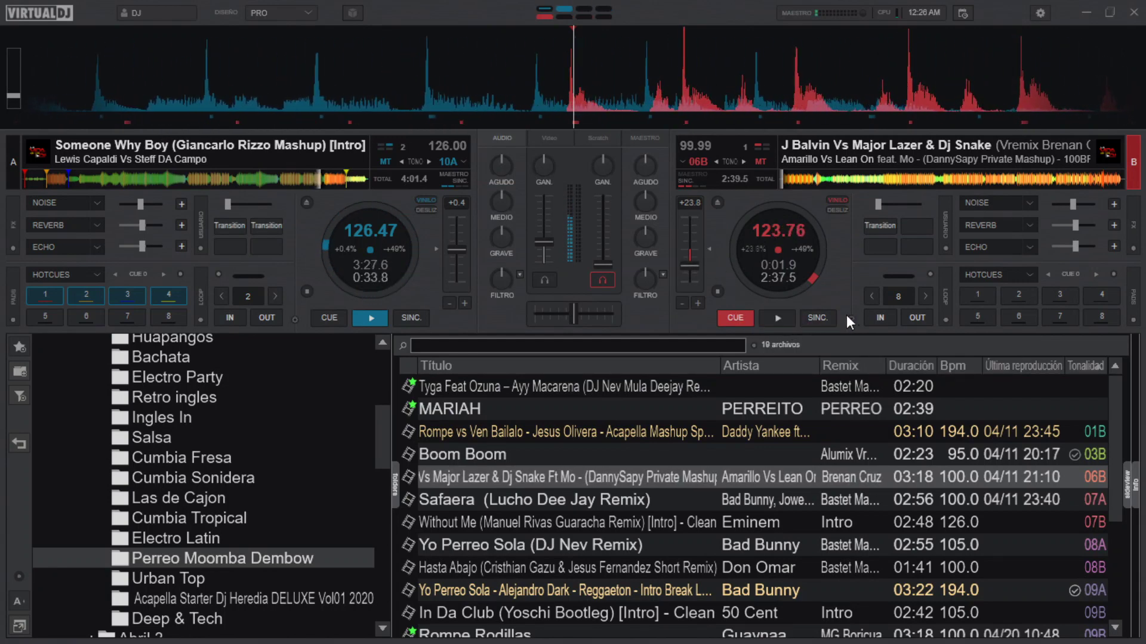
pyautogui.click(876, 232)
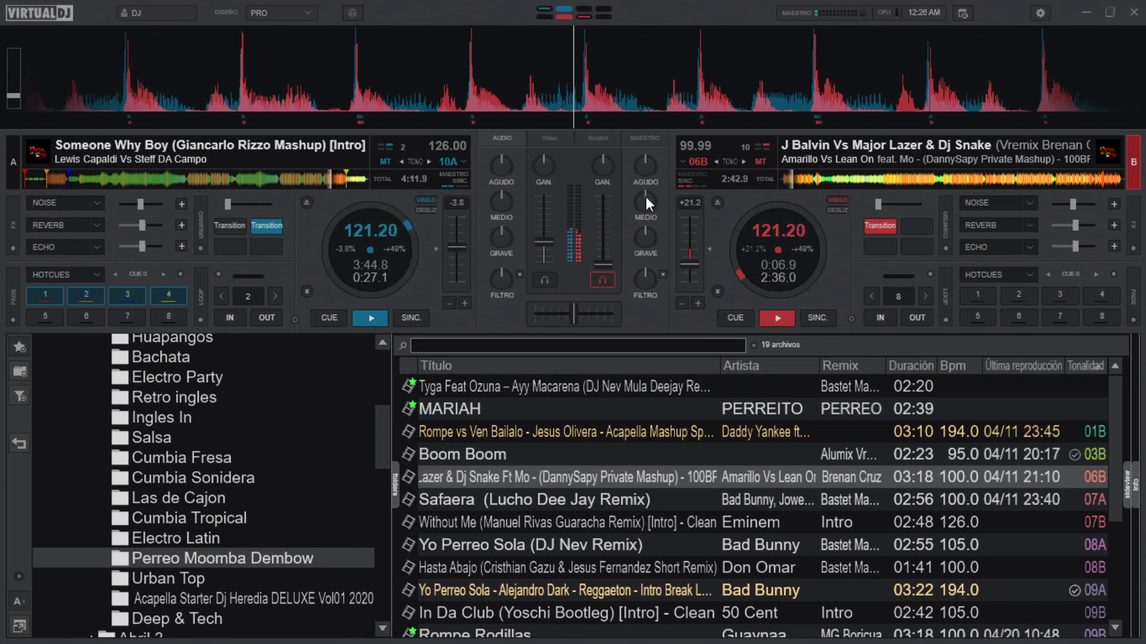
# Mix from deck A to deck B by raising B's volume and lowering A's fully, then fade deck B out
pyautogui.moveTo(602, 262); pyautogui.dragTo(606, 241)
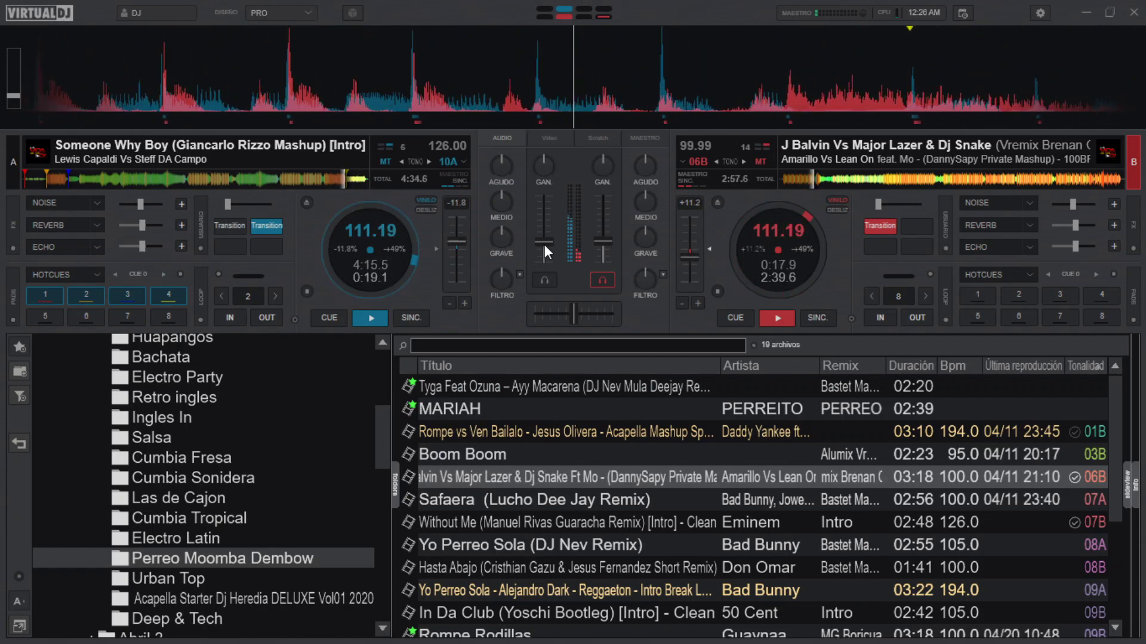
pyautogui.moveTo(543, 245); pyautogui.dragTo(558, 362)
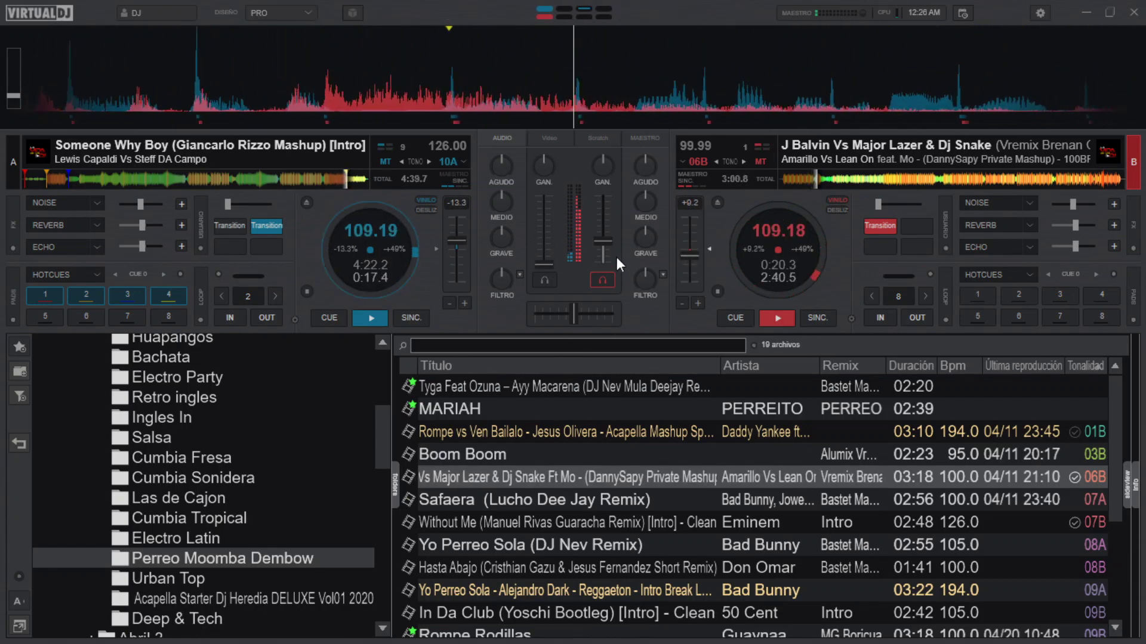
pyautogui.moveTo(602, 245); pyautogui.dragTo(603, 276)
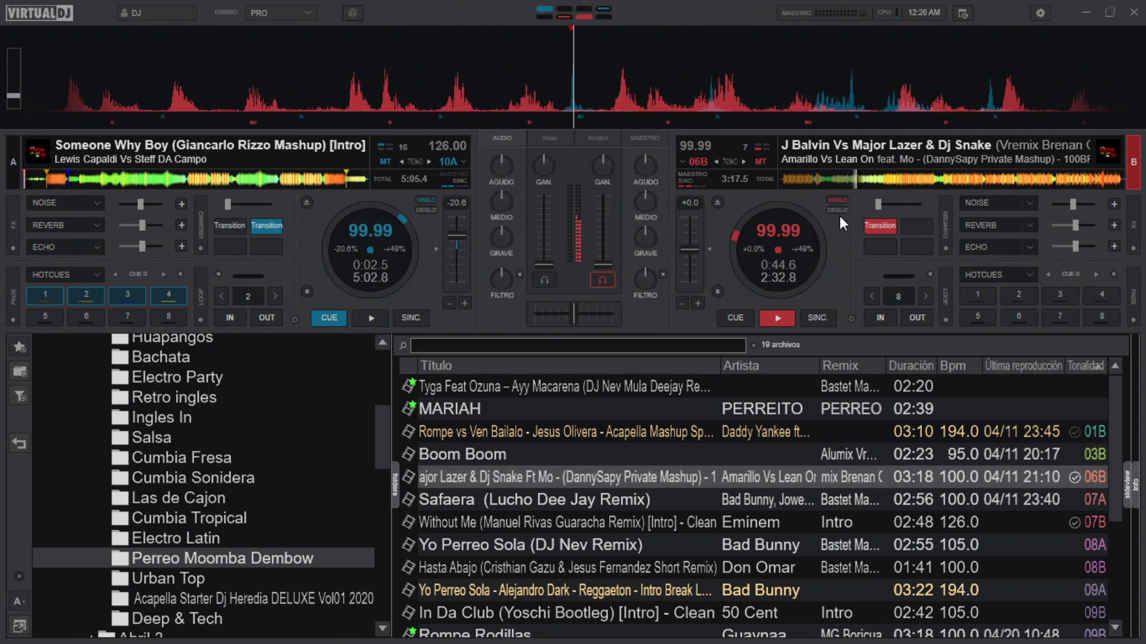
pyautogui.click(1030, 275)
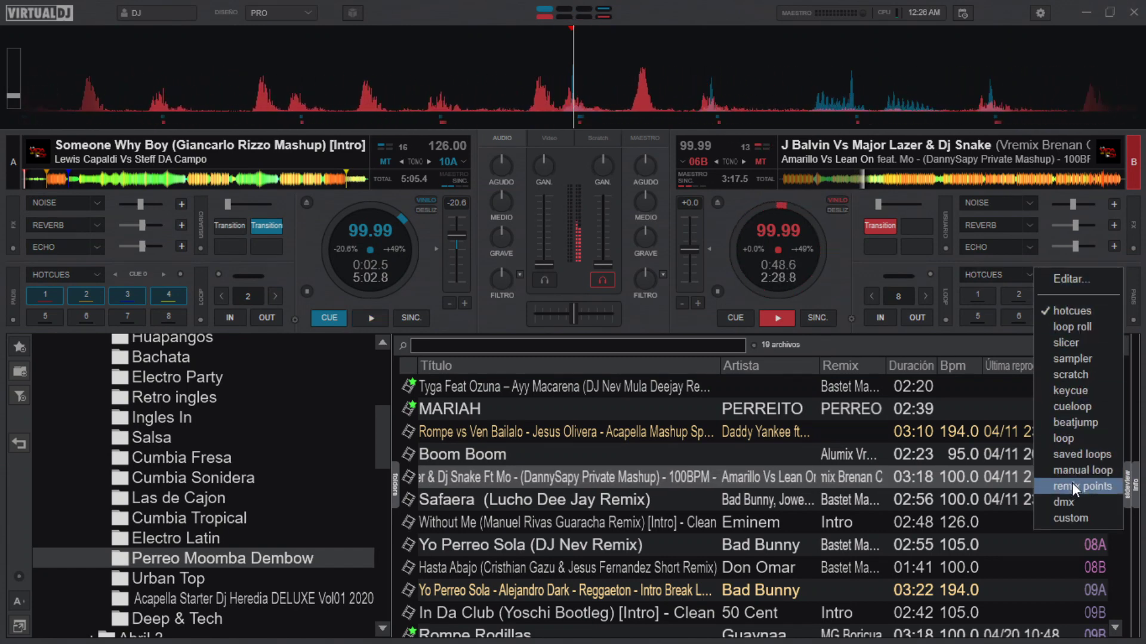
pyautogui.click(671, 436)
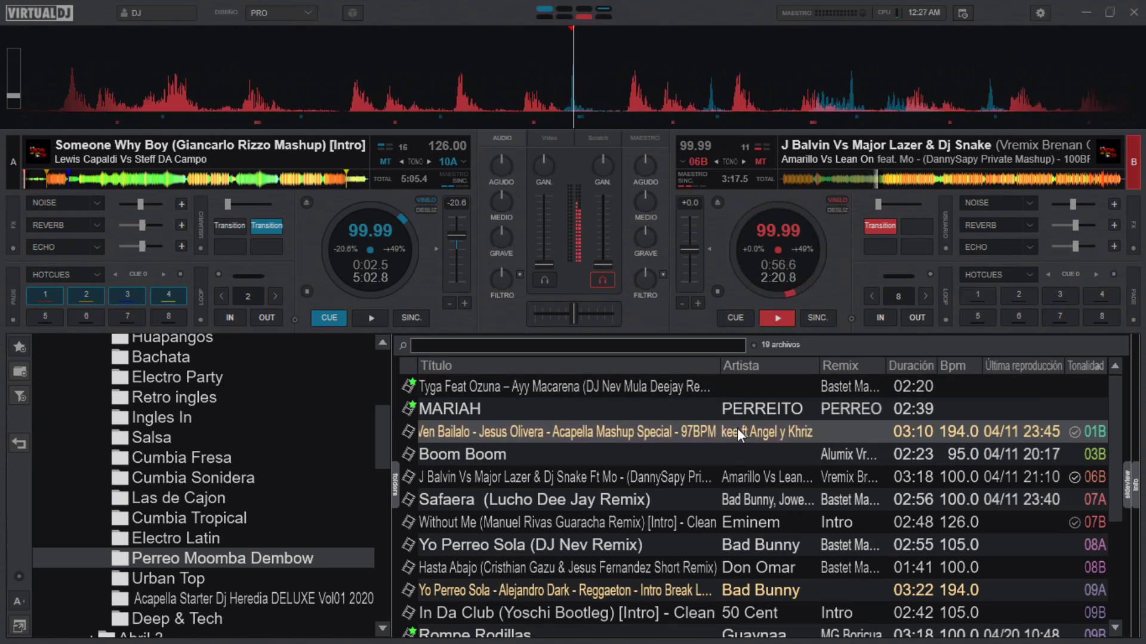
# Cue deck A at about 0:21, raise deck B's volume and move deck B's playback position to about 2:57
pyautogui.click(1053, 177)
pyautogui.click(1043, 178)
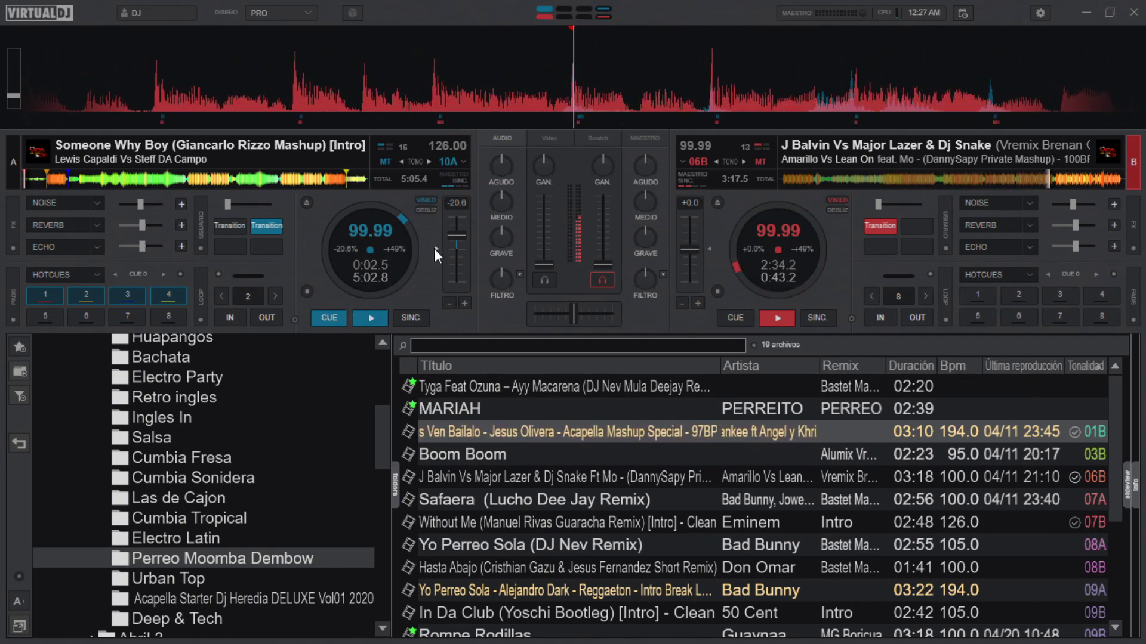
pyautogui.click(45, 180)
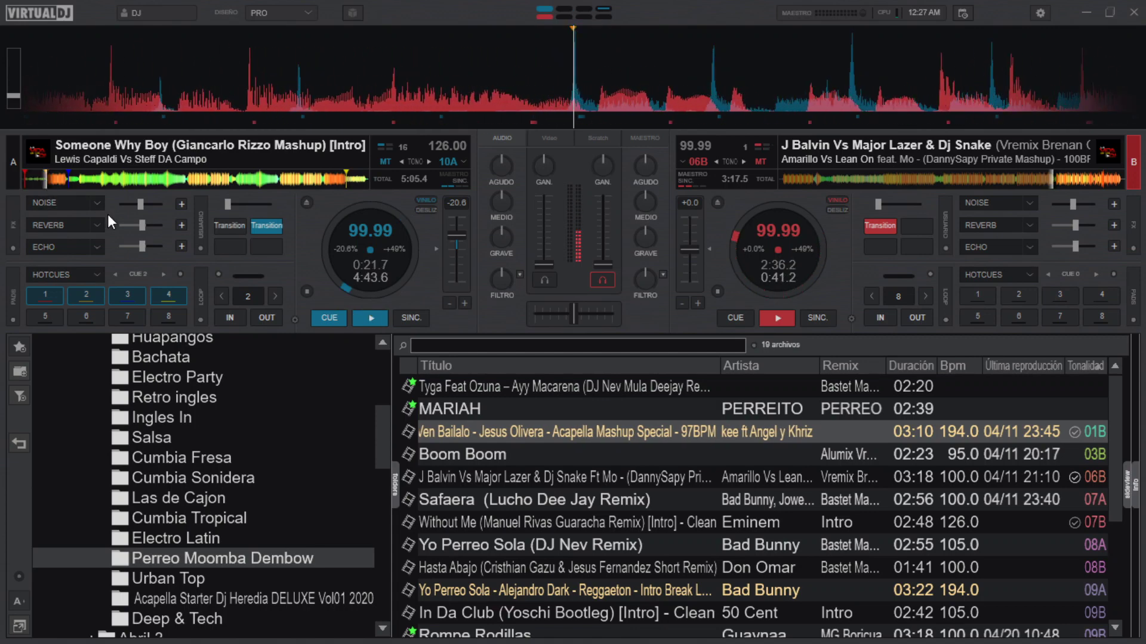
pyautogui.moveTo(602, 265); pyautogui.dragTo(601, 244)
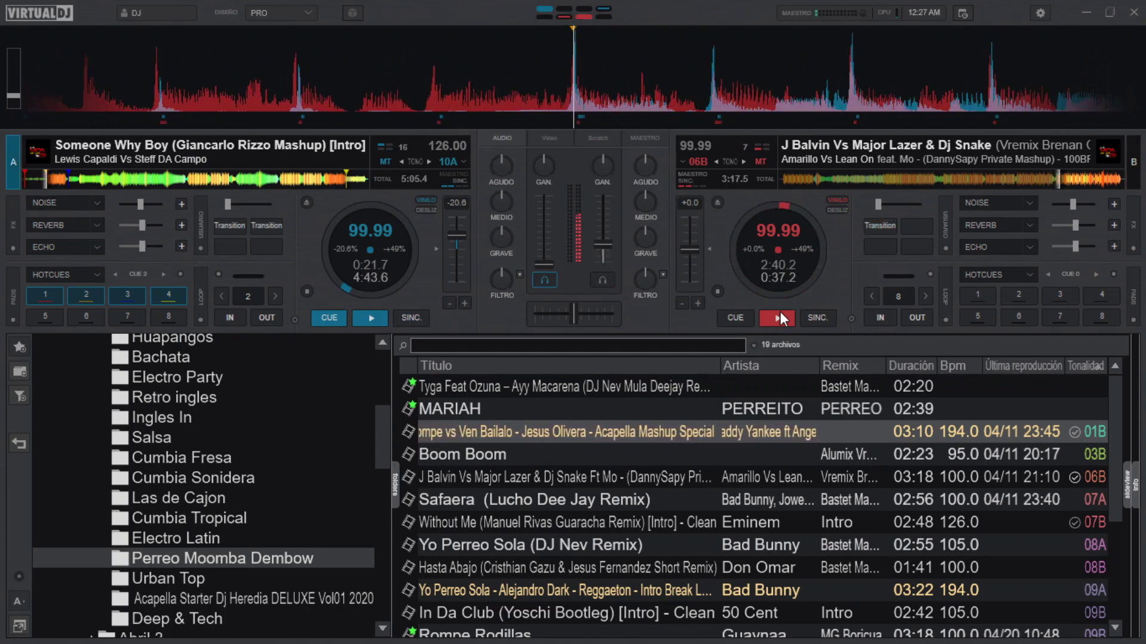
pyautogui.click(1086, 179)
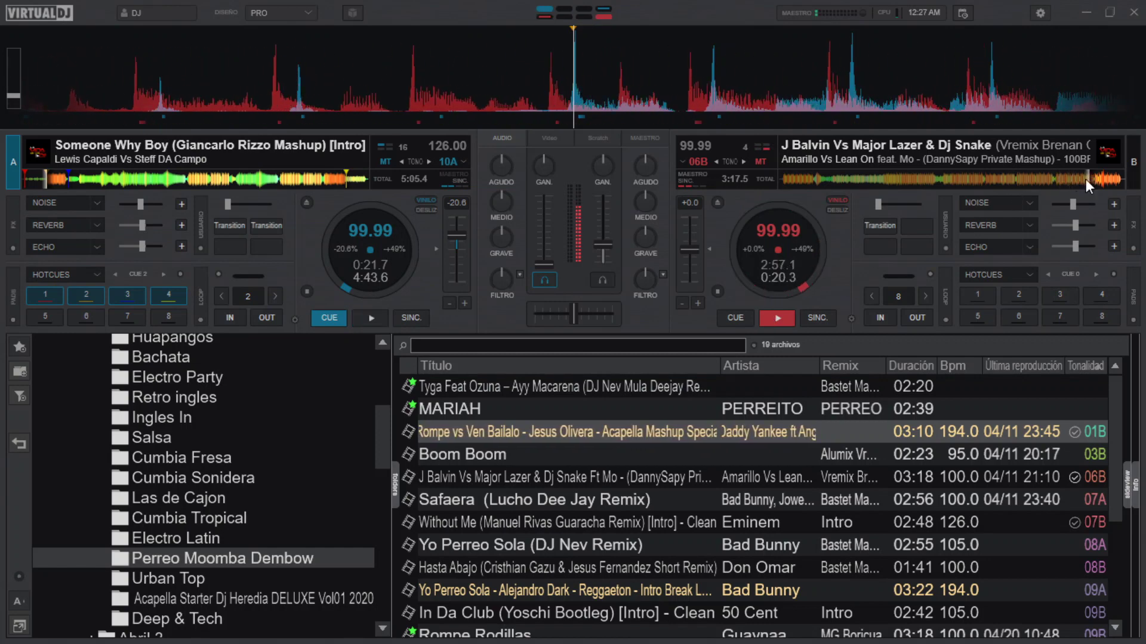
# Start deck A, raise its volume into the mix and turn on deck B's Transition pitch lock
pyautogui.click(383, 318)
pyautogui.moveTo(539, 262); pyautogui.dragTo(540, 248)
pyautogui.click(885, 230)
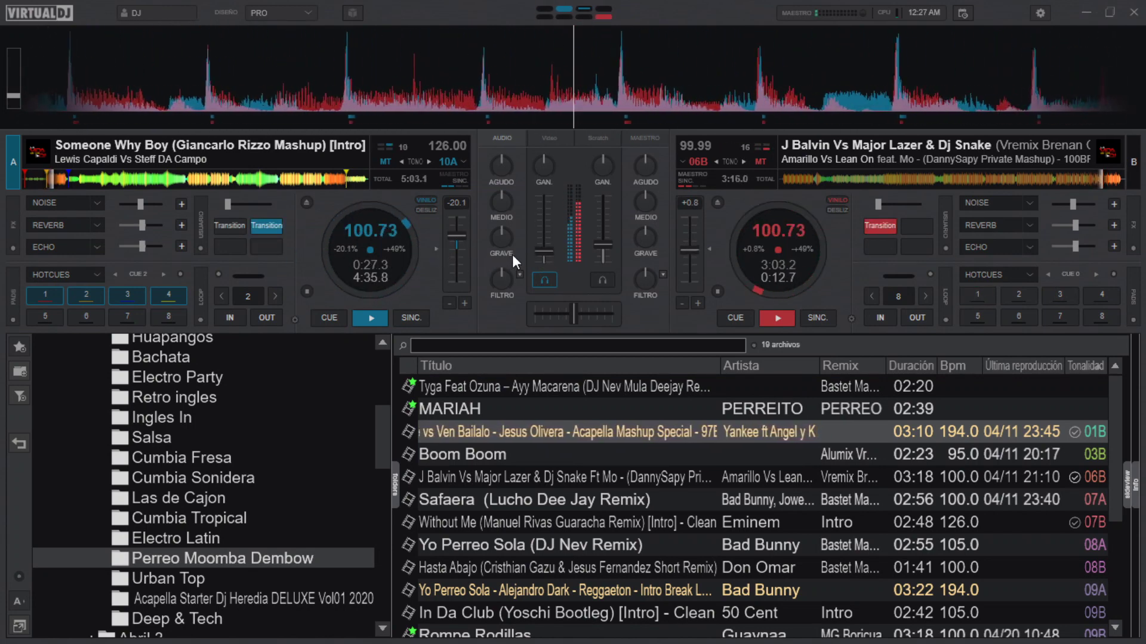
pyautogui.moveTo(540, 254); pyautogui.dragTo(545, 247)
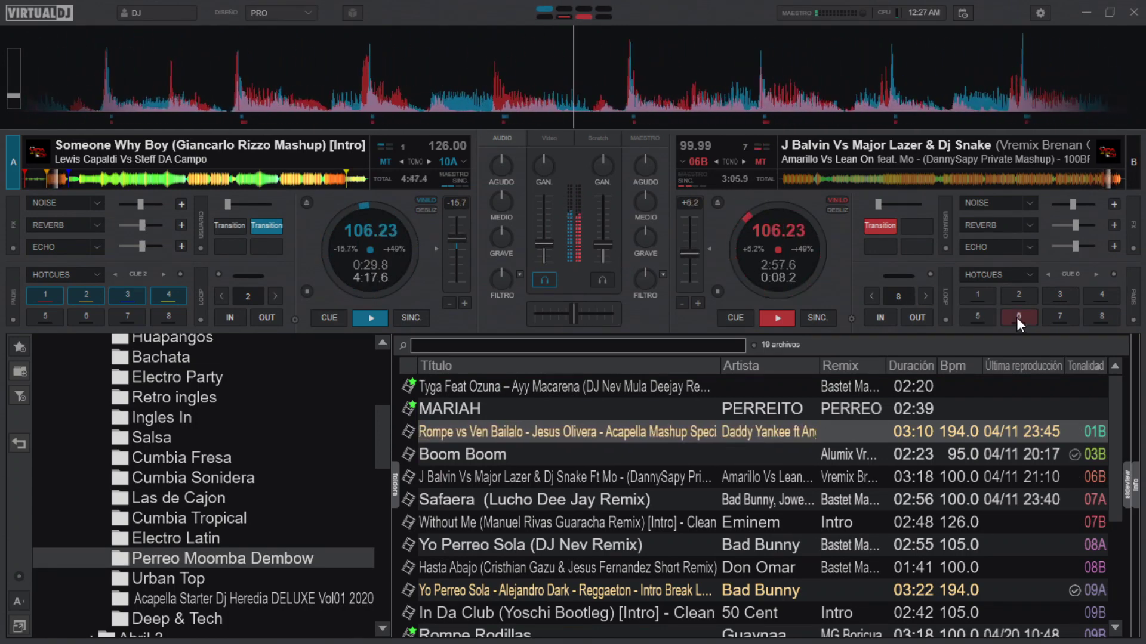
pyautogui.click(1022, 270)
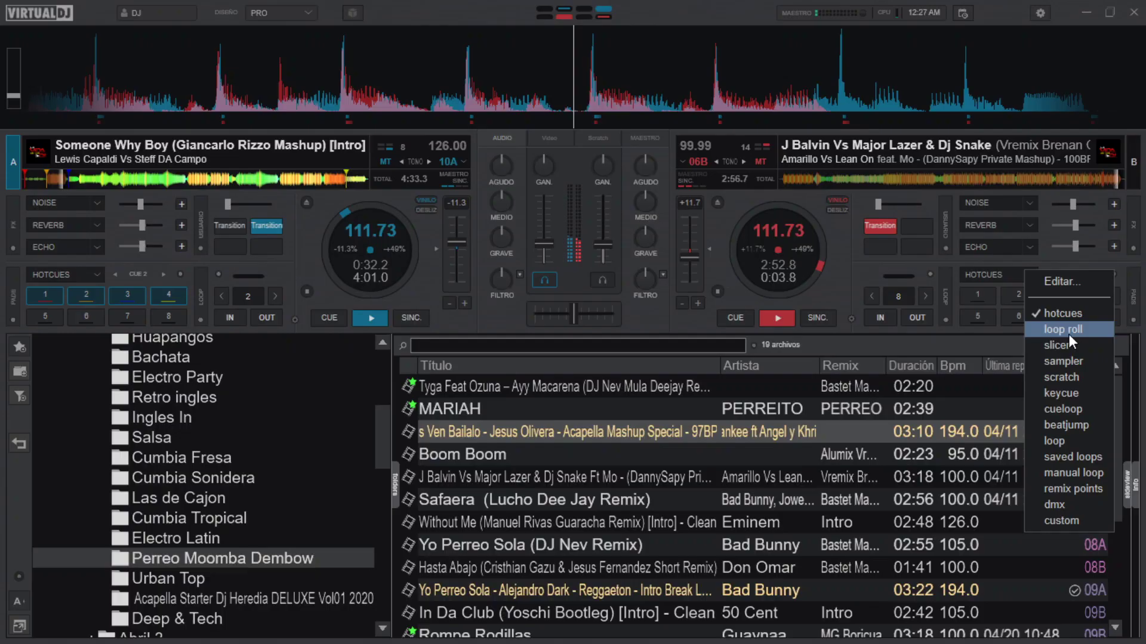
pyautogui.click(962, 268)
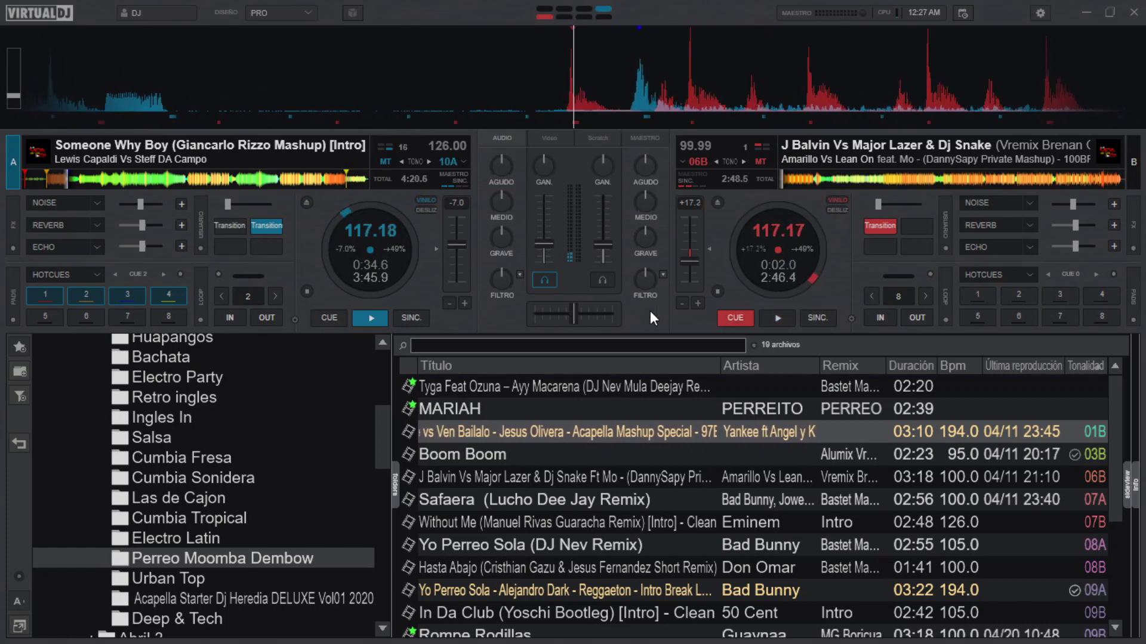
# Stop deck A at its cue point
pyautogui.click(330, 318)
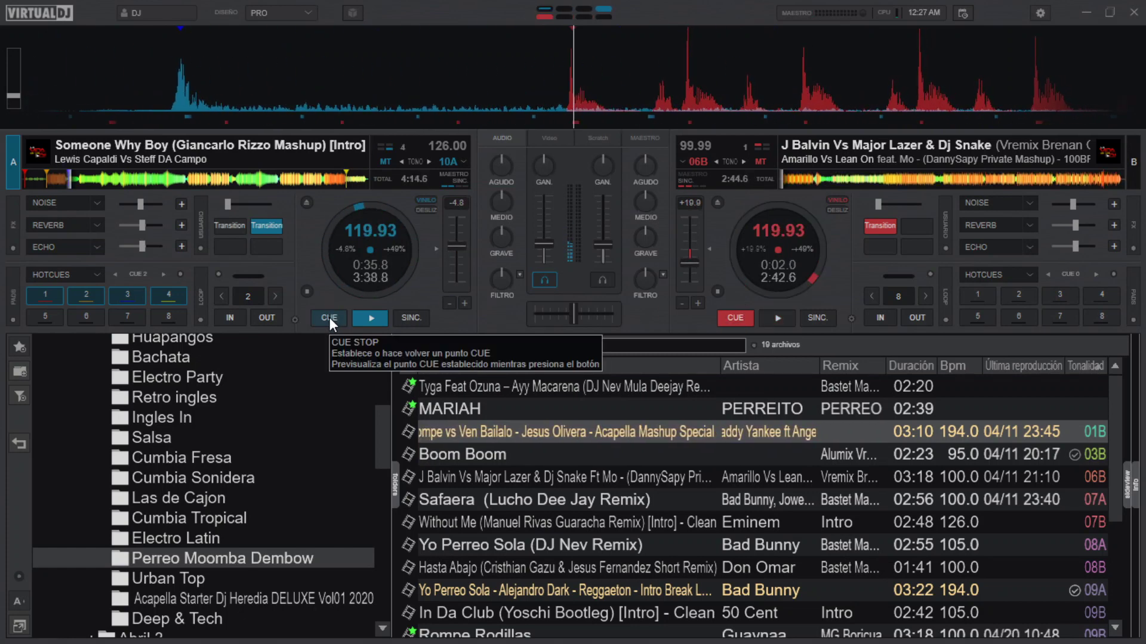